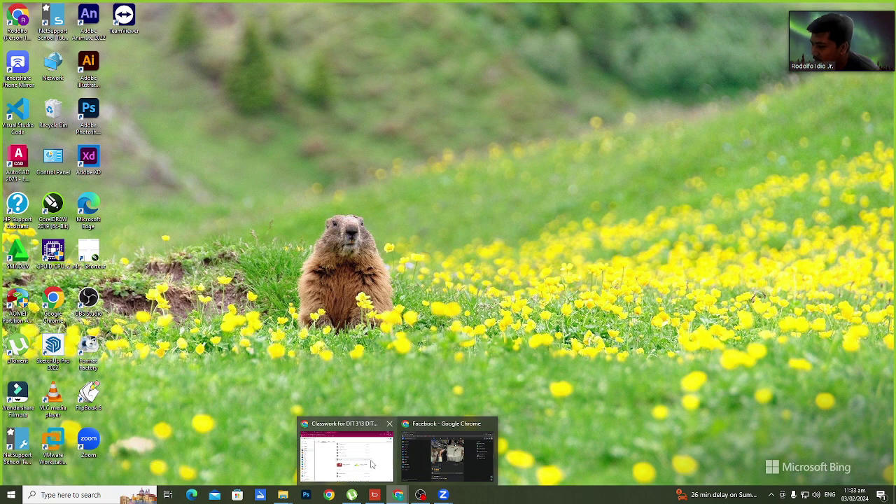
# - Switch to the DIT 313 Classwork page in Chrome and preview the 1 Drawing_Shapes.ai attachment
pyautogui.click(372, 463)
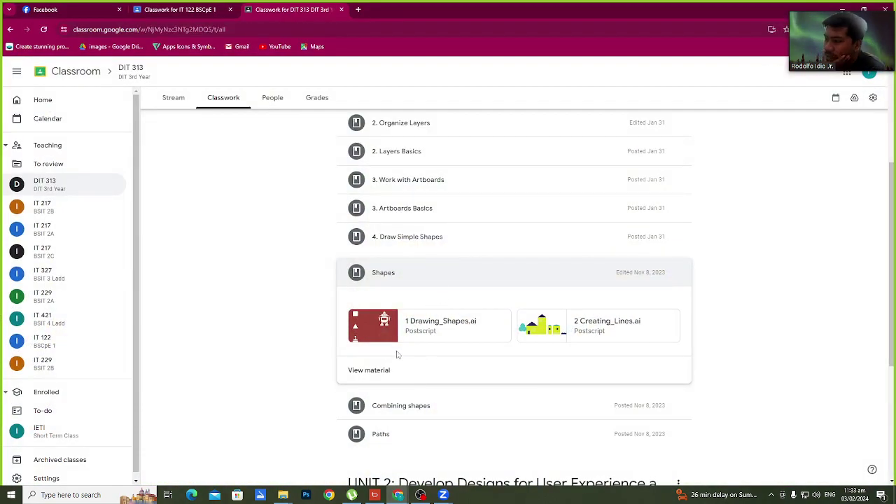
pyautogui.click(437, 333)
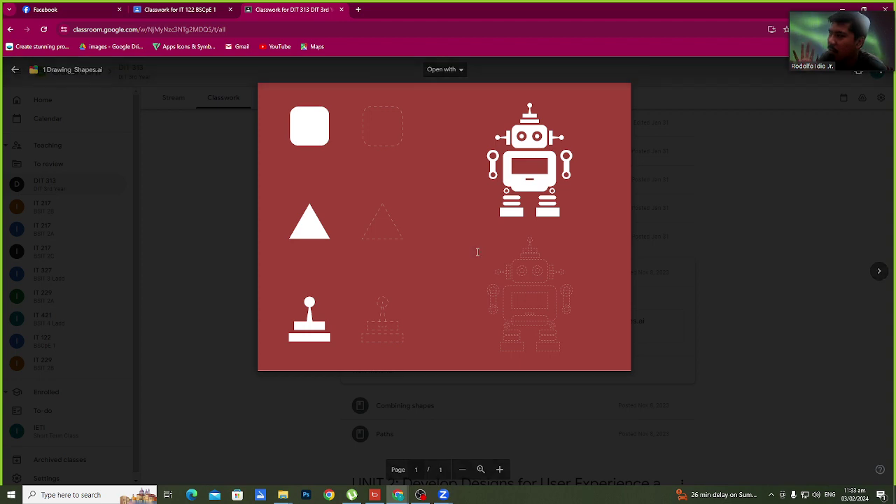
pyautogui.click(15, 70)
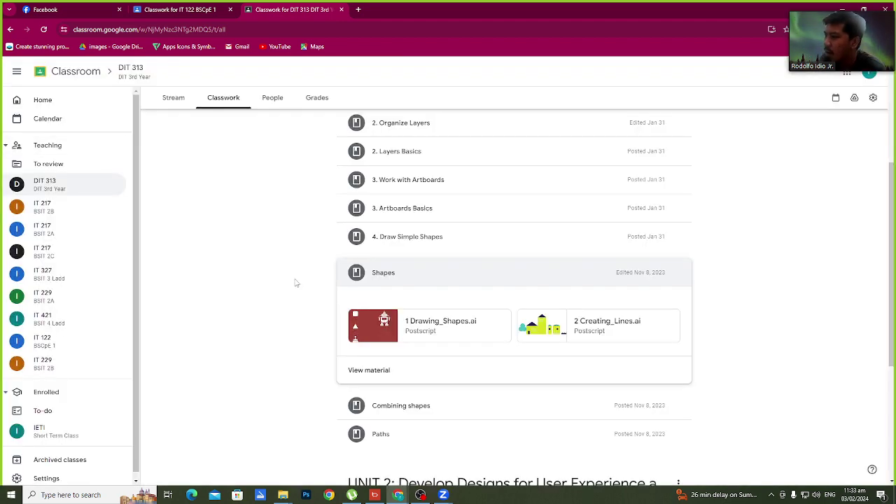
# - Download 2 Creating_Lines.ai from the Shapes material and locate the downloaded file in its folder
pyautogui.click(609, 332)
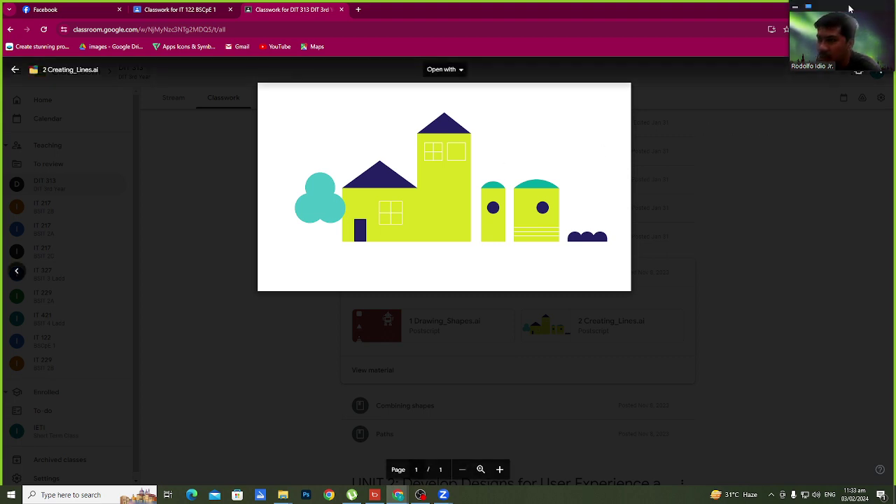
pyautogui.click(881, 77)
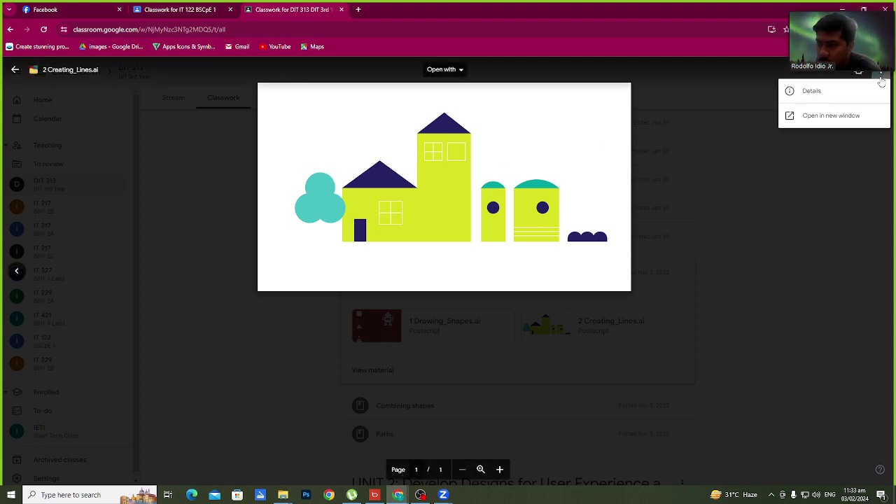
pyautogui.click(845, 117)
pyautogui.click(416, 9)
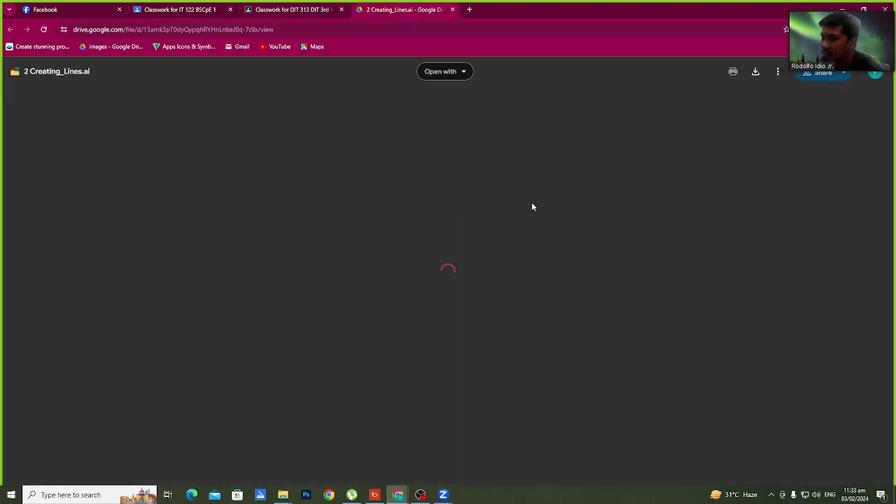
pyautogui.click(755, 73)
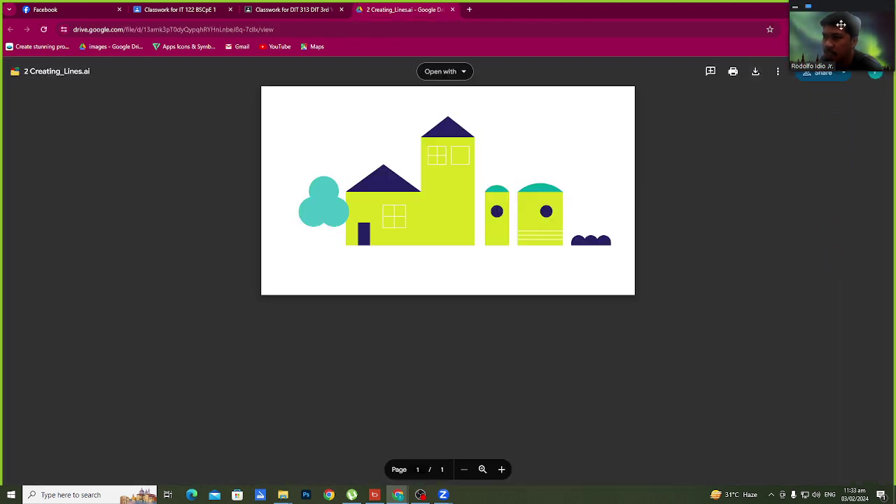
pyautogui.moveTo(840, 24); pyautogui.dragTo(855, 428)
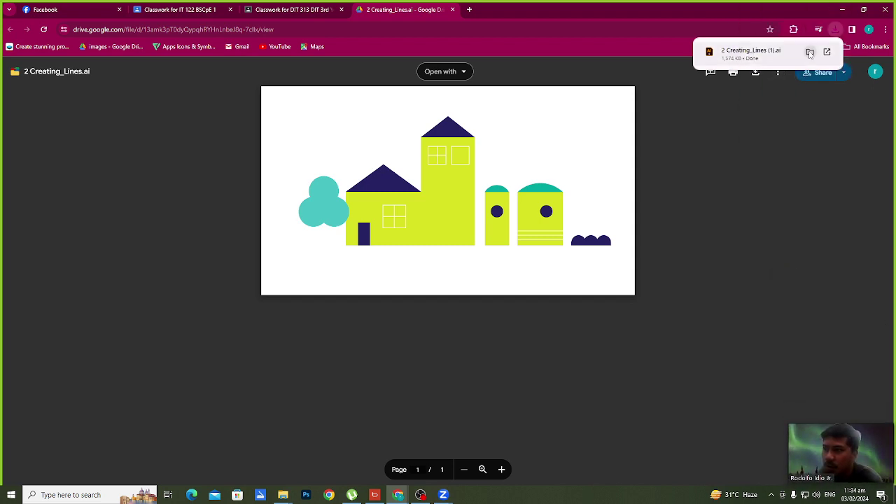
pyautogui.click(810, 52)
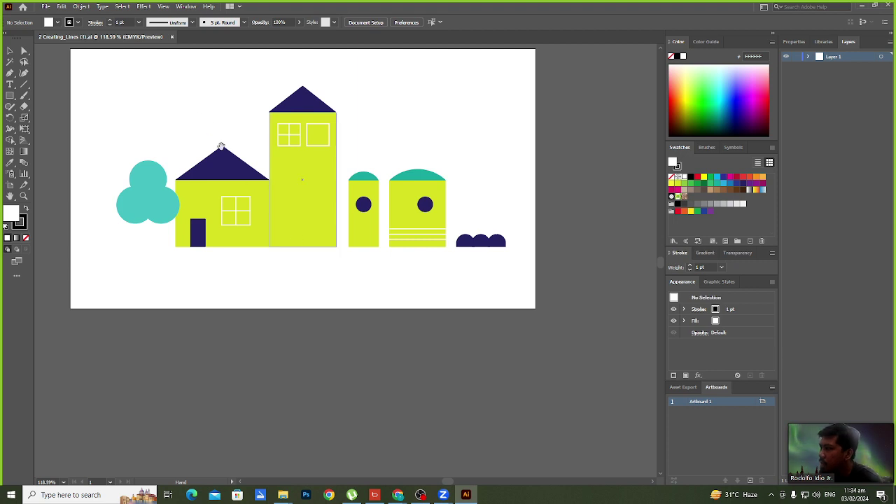
# - Expand Layer 1 of the Creating_Lines document to list the objects in the house illustration
pyautogui.moveTo(203, 122); pyautogui.dragTo(241, 189)
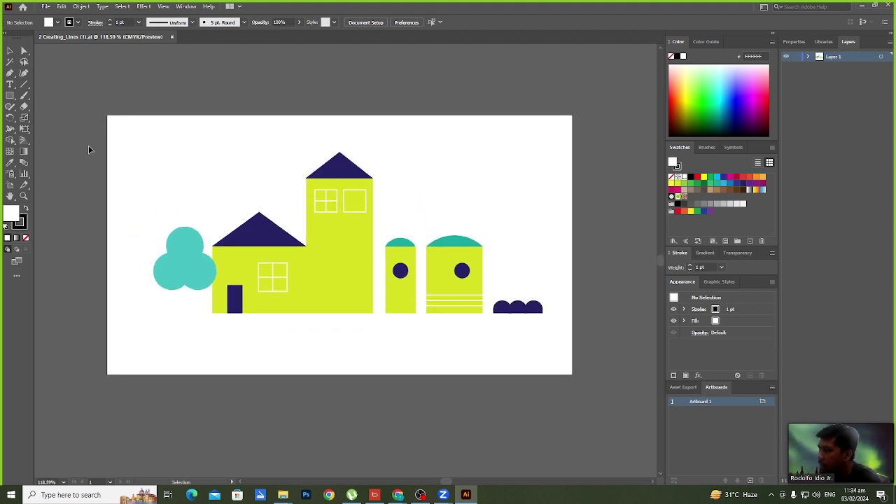
pyautogui.click(764, 7)
pyautogui.click(726, 35)
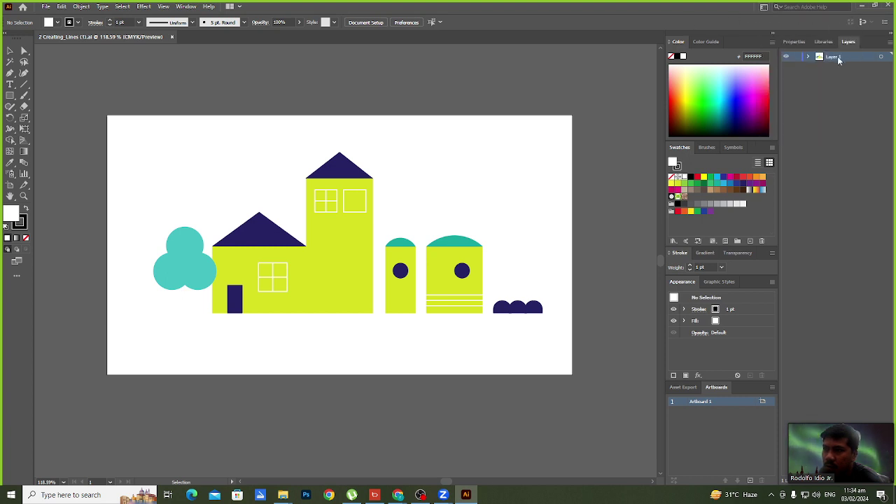
pyautogui.click(808, 56)
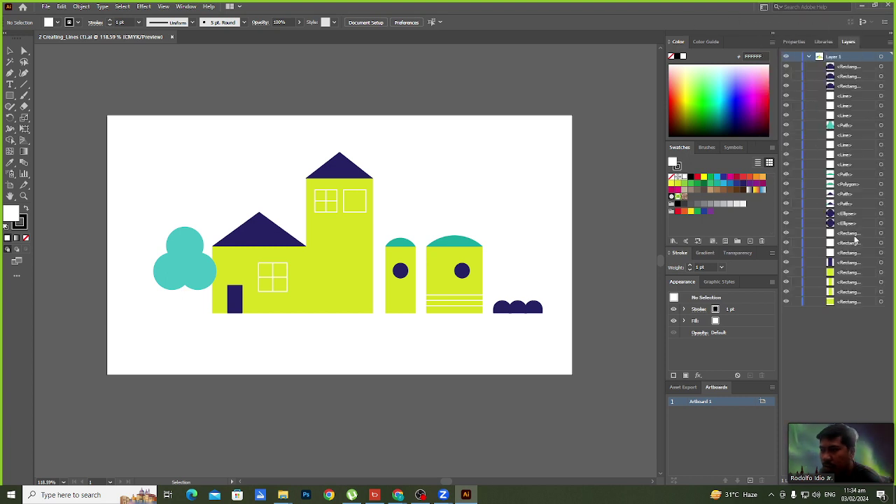
# - Draw a vertical trunk line about 101 pt long, running down from the middle of the teal tree crown
pyautogui.click(187, 253)
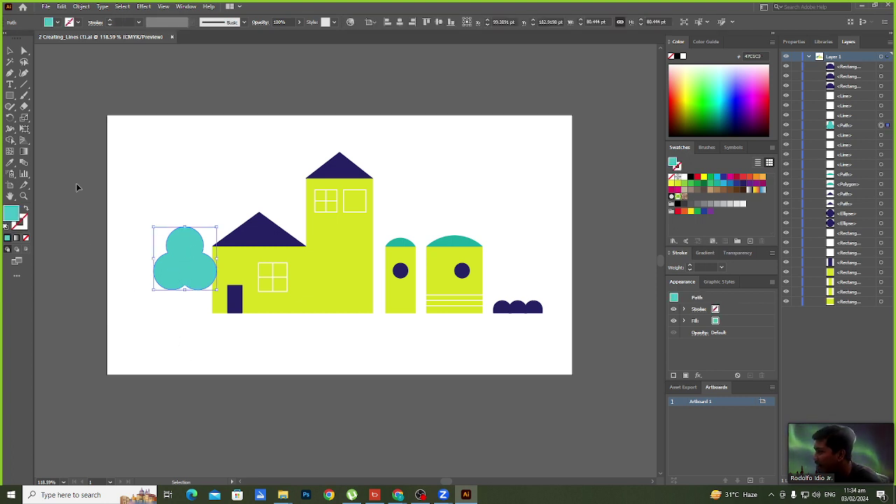
pyautogui.click(23, 85)
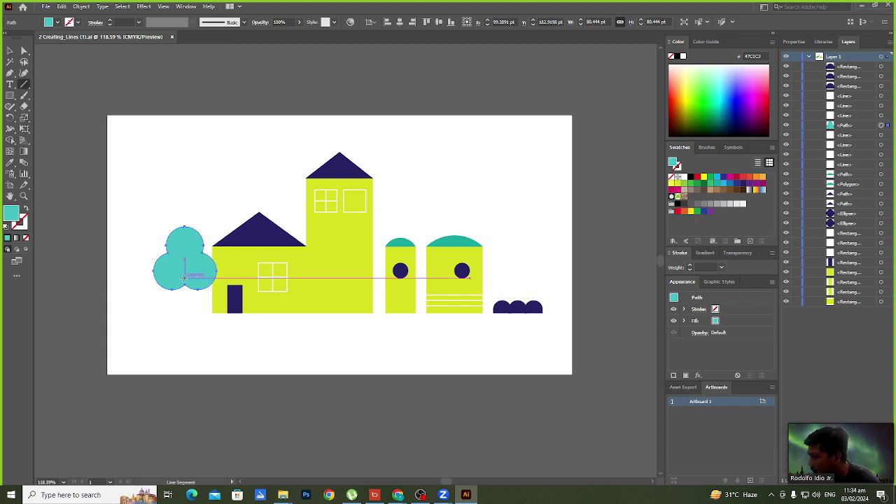
pyautogui.moveTo(184, 263)
pyautogui.mouseDown()
pyautogui.moveTo(184, 360)
pyautogui.moveTo(185, 333)
pyautogui.moveTo(185, 350)
pyautogui.mouseUp()
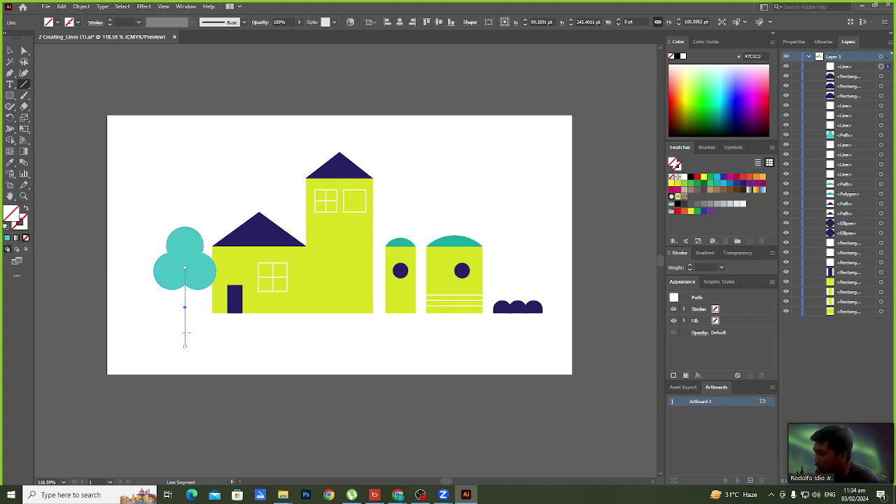
# - Give the trunk line a brown fill and a 7 pt stroke
pyautogui.click(57, 25)
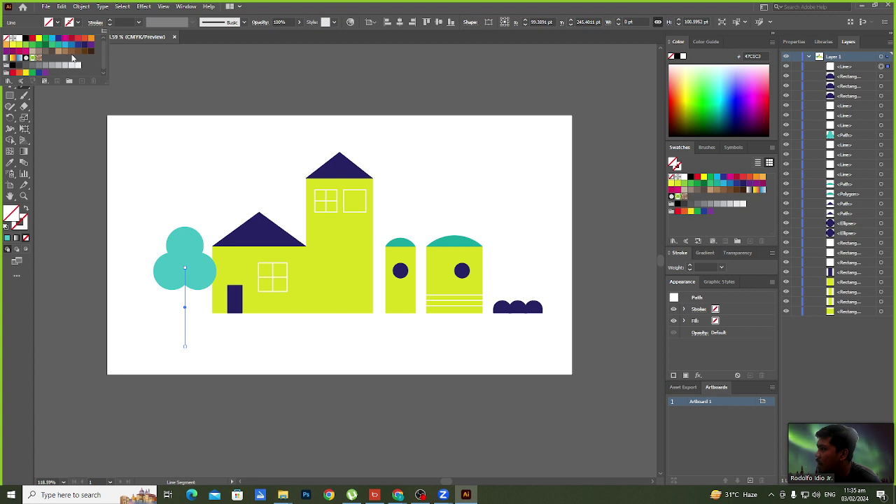
pyautogui.click(71, 54)
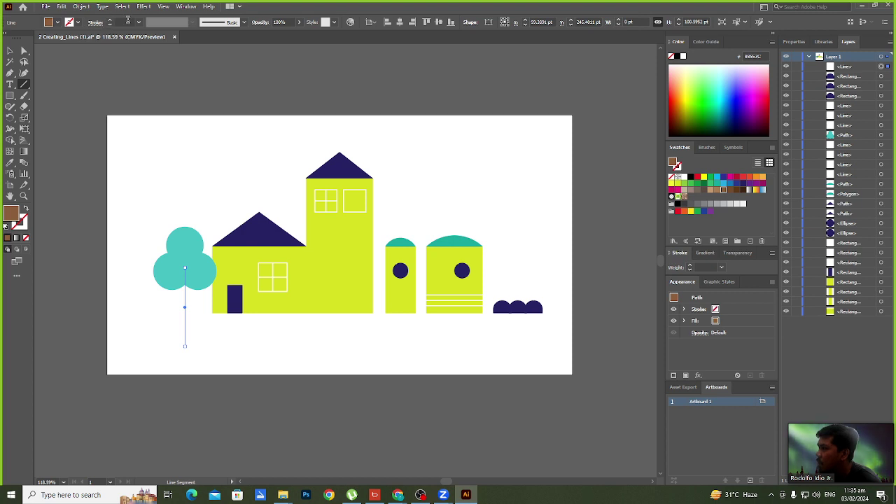
pyautogui.click(122, 21)
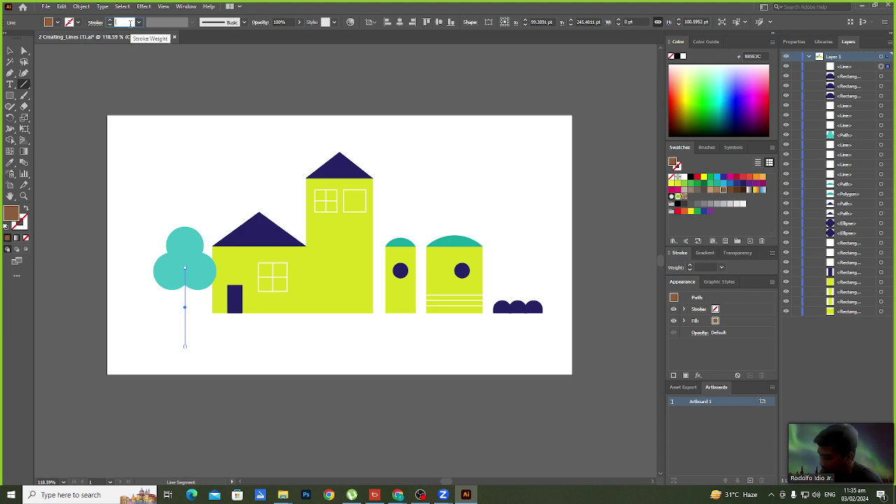
pyautogui.write('2')
pyautogui.press('Return')
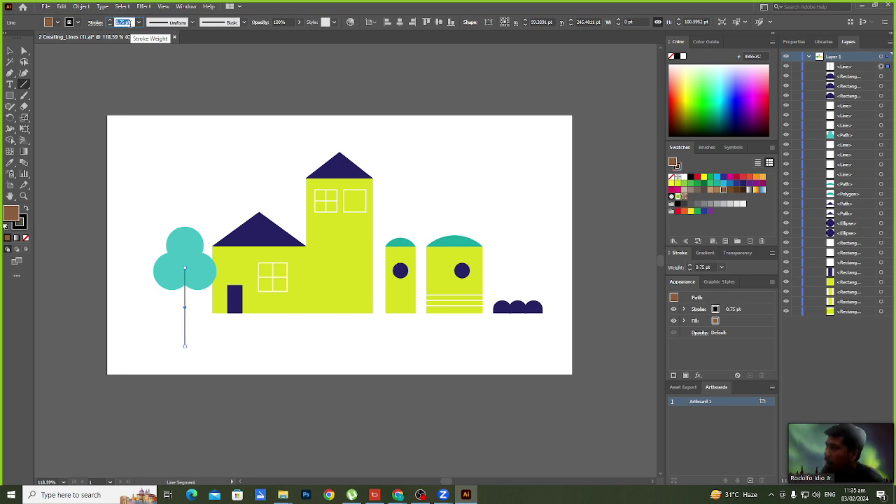
pyautogui.press('Up')
pyautogui.press('Up')
pyautogui.press('Up')
pyautogui.press('Up')
pyautogui.press('Up')
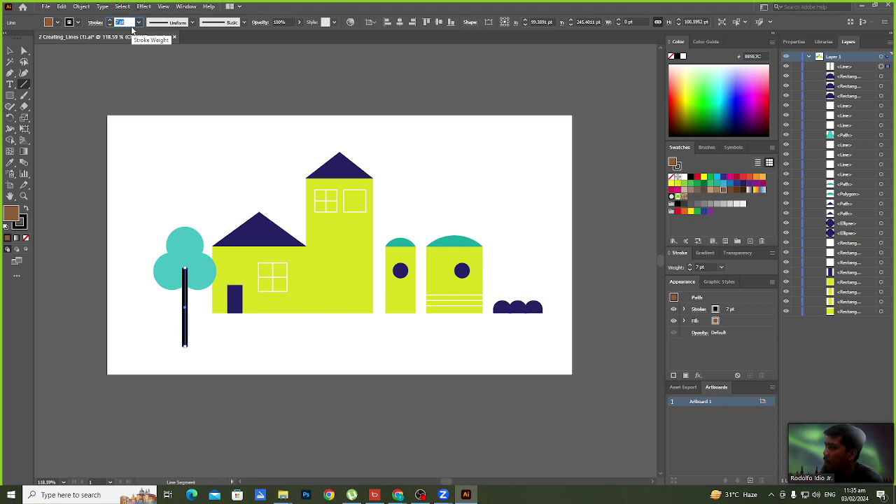
# - Set the trunk line's stroke colour to brown and its fill to none
pyautogui.click(78, 21)
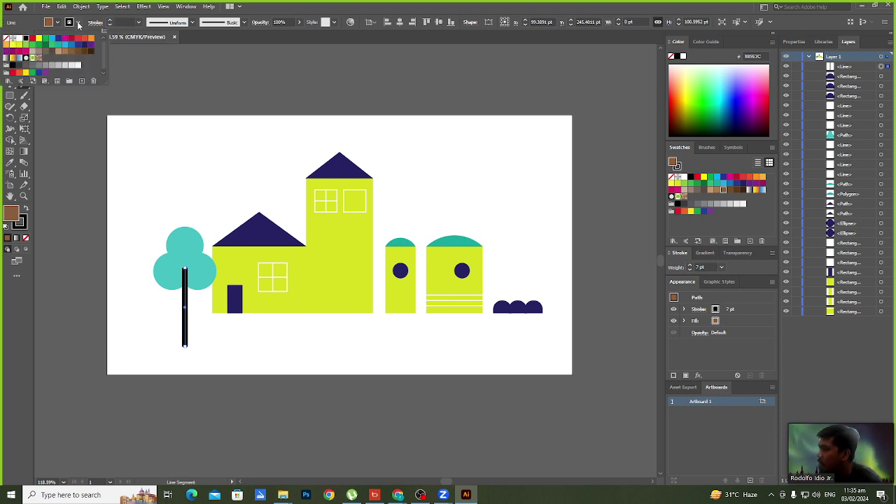
pyautogui.click(7, 39)
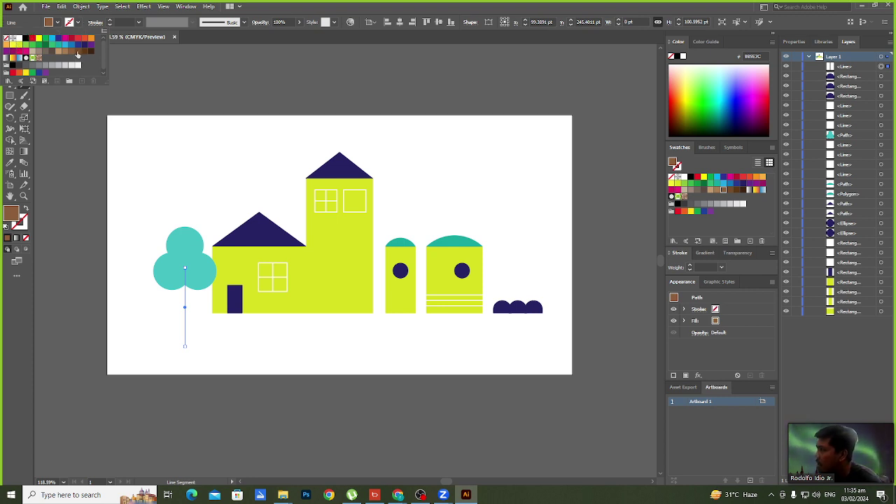
pyautogui.click(77, 53)
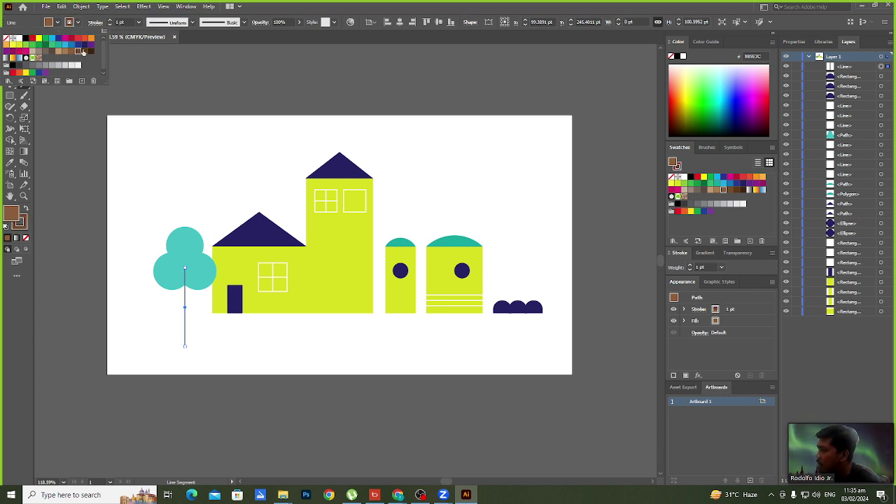
pyautogui.click(59, 22)
pyautogui.click(13, 38)
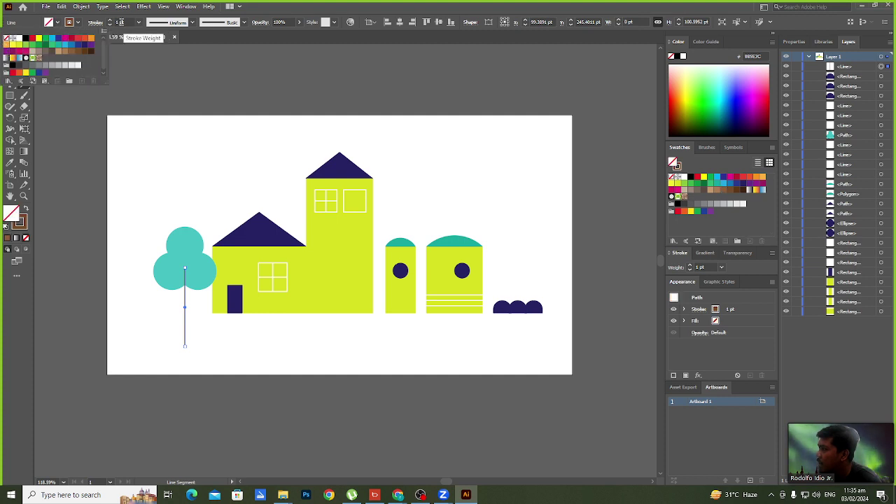
# - Set the trunk line's stroke weight to 9 pt
pyautogui.click(121, 22)
pyautogui.click(123, 22)
pyautogui.press('Up')
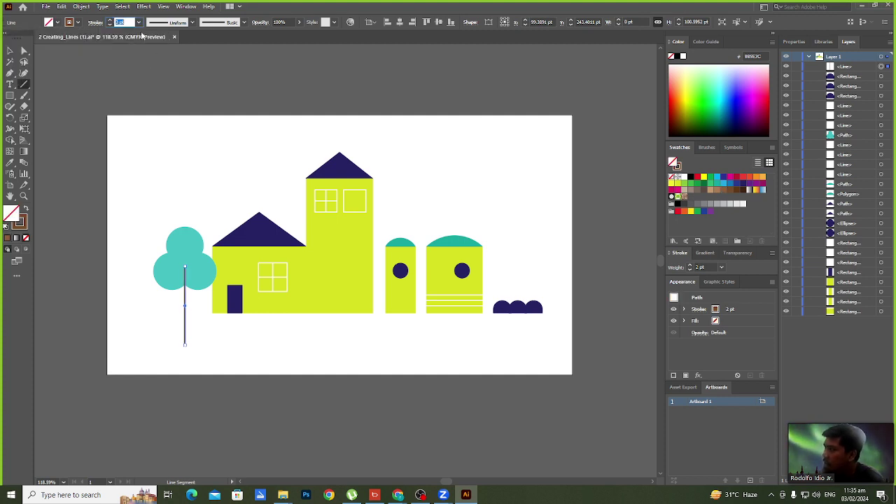
pyautogui.press('Up')
pyautogui.press('Up')
pyautogui.press('Up')
pyautogui.press('Up')
pyautogui.press('Up')
pyautogui.press('Up')
pyautogui.press('Up')
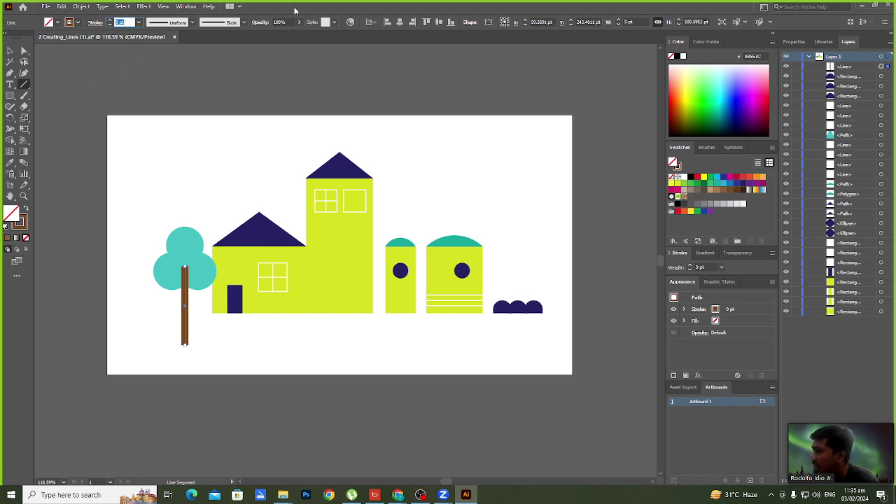
# - Give the trunk line's stroke rounded end caps
pyautogui.click(10, 52)
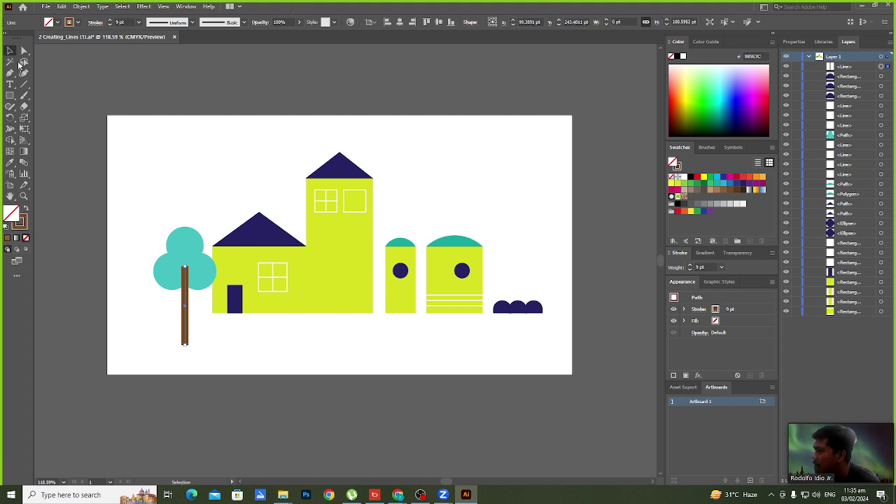
pyautogui.keyDown('alt'); pyautogui.scroll(3, 180, 316); pyautogui.keyUp('alt')
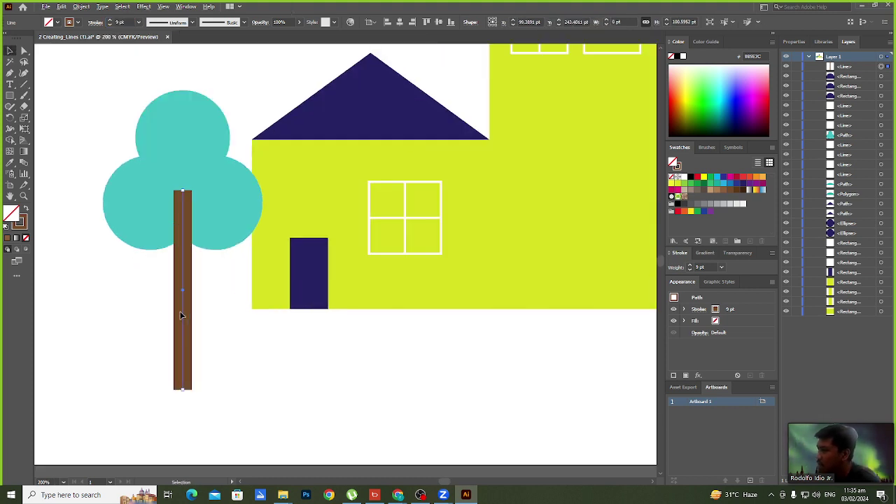
pyautogui.keyDown('alt'); pyautogui.scroll(-5, 182, 308); pyautogui.keyUp('alt')
pyautogui.keyDown('alt'); pyautogui.scroll(3, 182, 306); pyautogui.keyUp('alt')
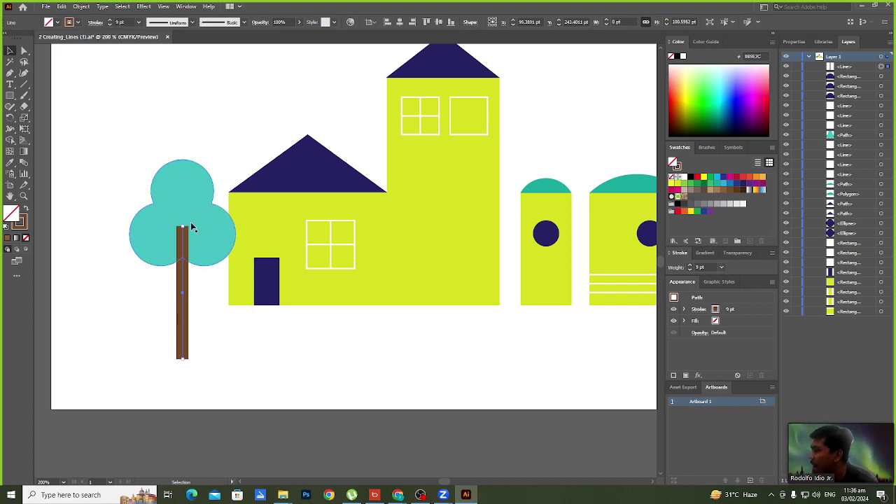
pyautogui.click(95, 23)
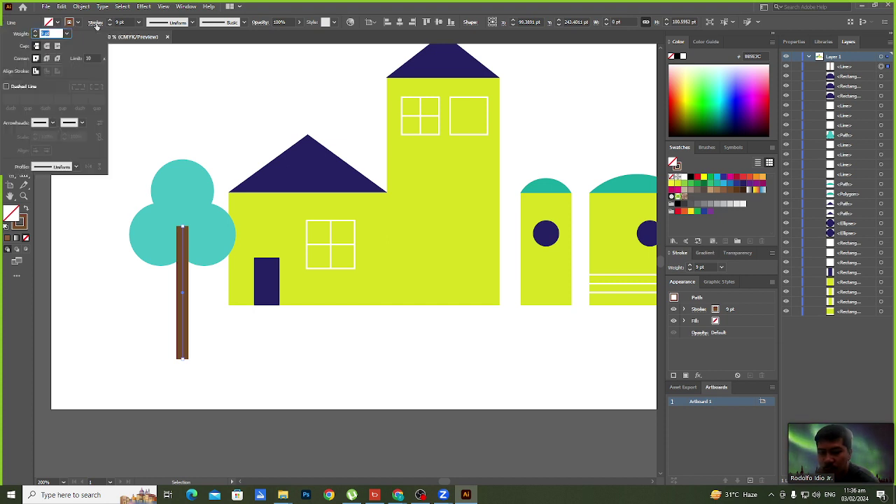
pyautogui.click(47, 46)
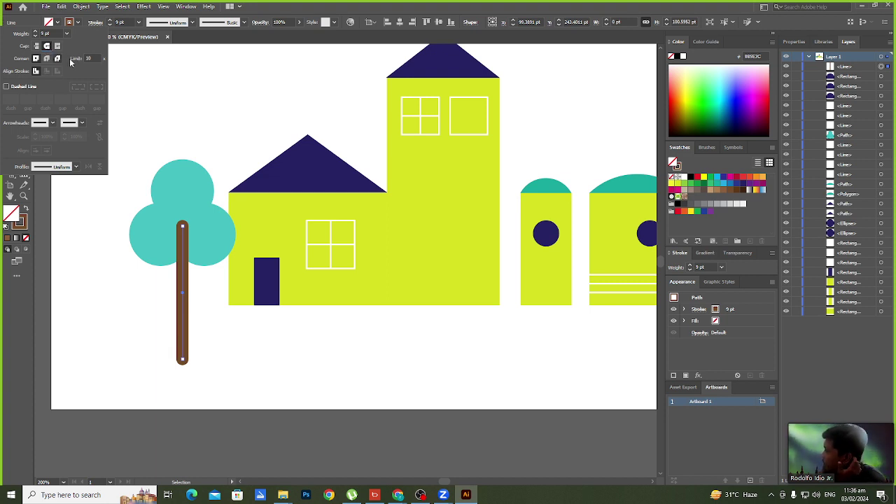
pyautogui.click(163, 84)
# - Duplicate the trunk line and place the copy about 21 pt to the right of the original
pyautogui.scroll(-3, 193, 256)
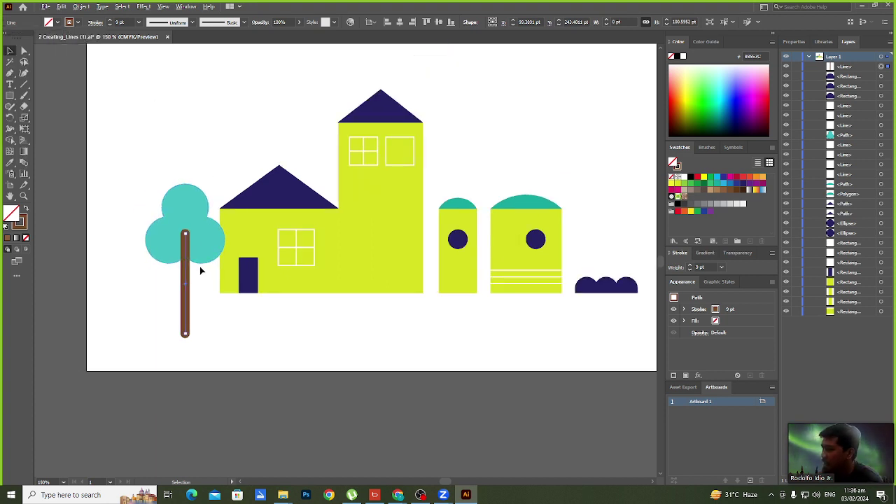
pyautogui.scroll(3, 194, 266)
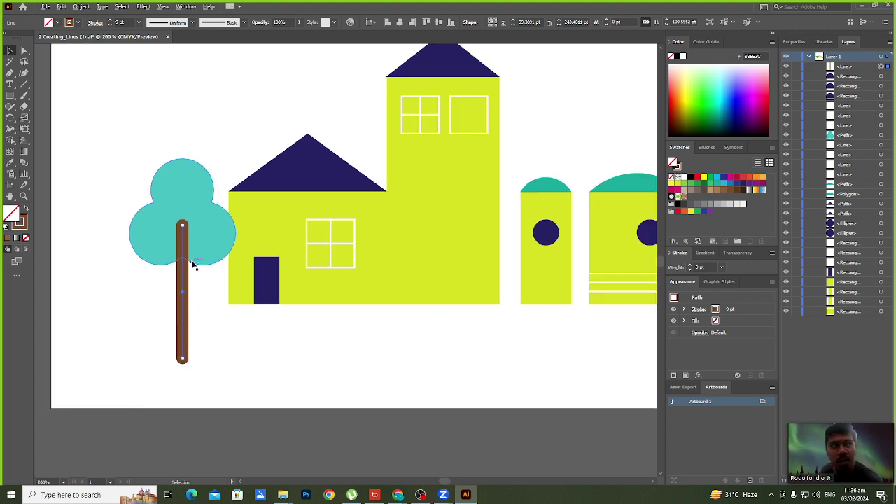
pyautogui.scroll(-1, 194, 265)
pyautogui.scroll(1, 189, 263)
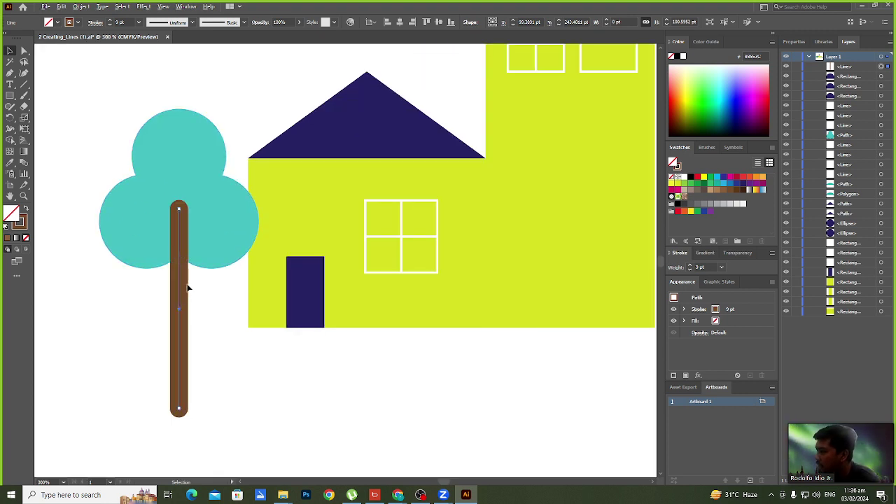
pyautogui.moveTo(183, 295); pyautogui.dragTo(226, 296)
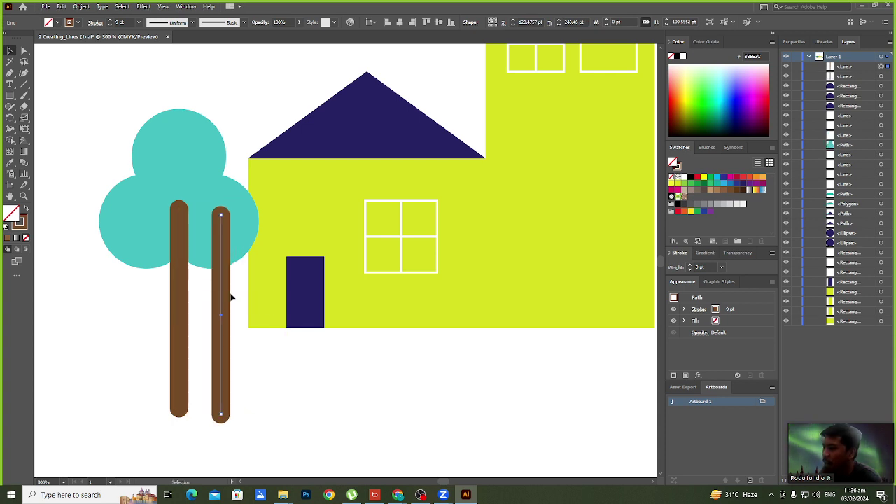
# - Delete the trunk line's copy and leave nothing selected
pyautogui.press('Delete')
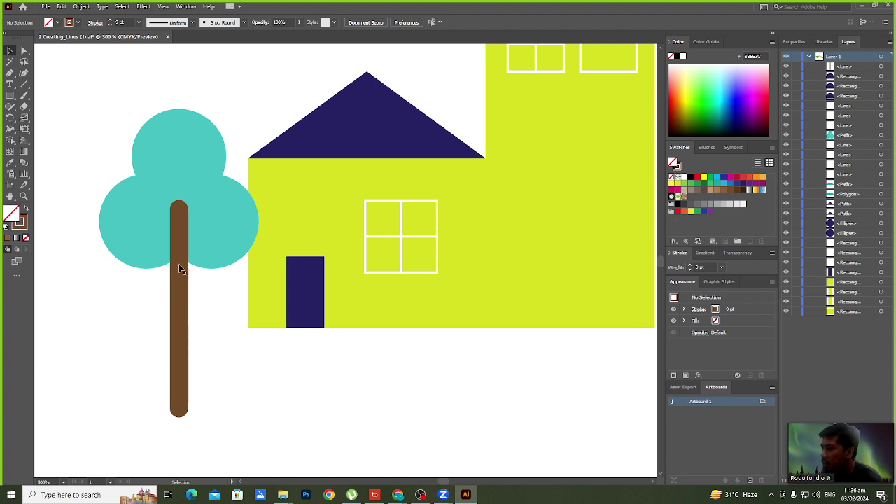
pyautogui.click(185, 238)
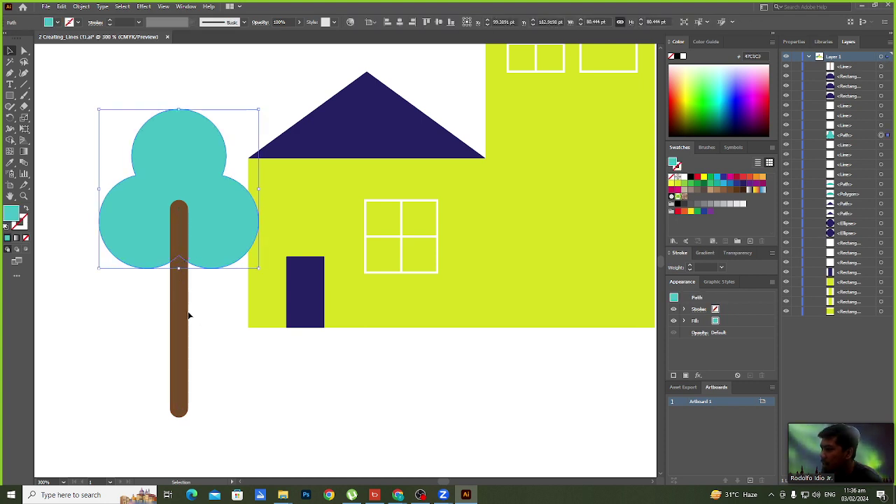
pyautogui.hotkey('ctrl', 'shift', 'a')
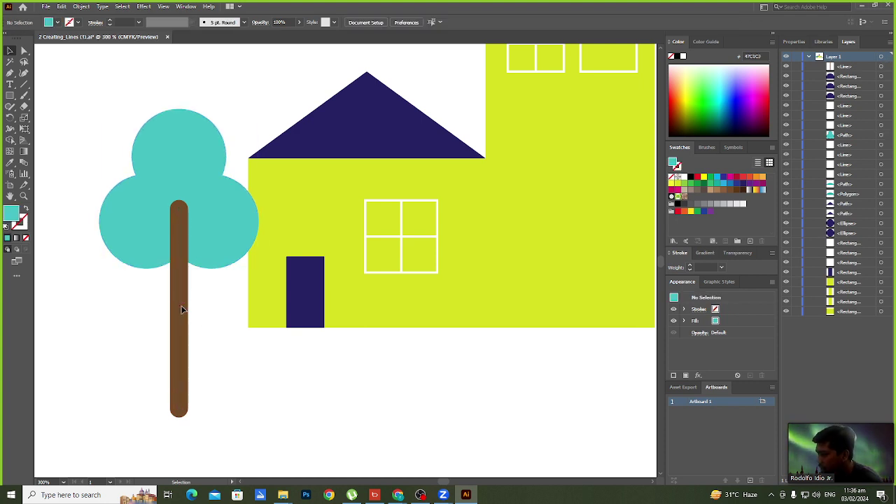
pyautogui.moveTo(195, 398); pyautogui.dragTo(185, 372)
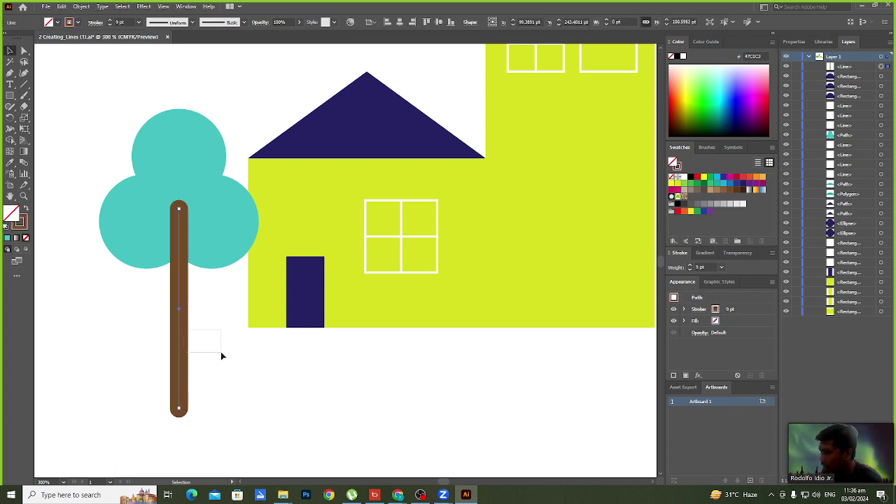
pyautogui.moveTo(221, 356); pyautogui.dragTo(220, 354)
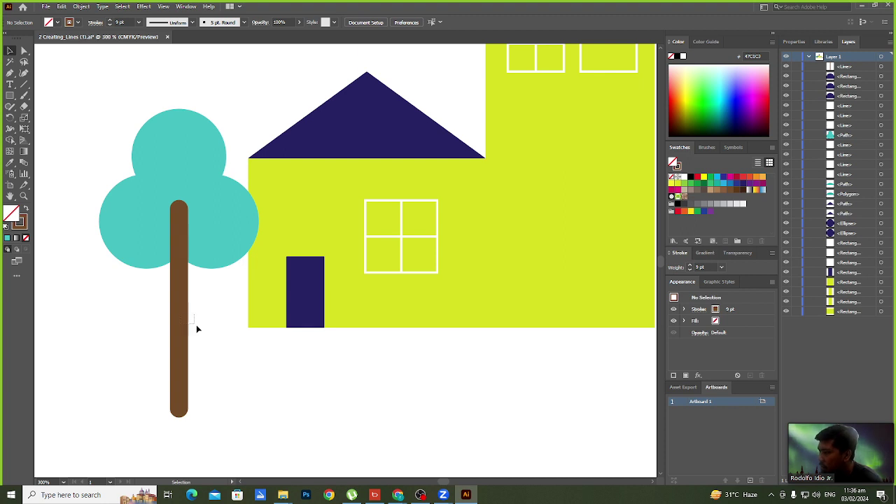
pyautogui.click(179, 238)
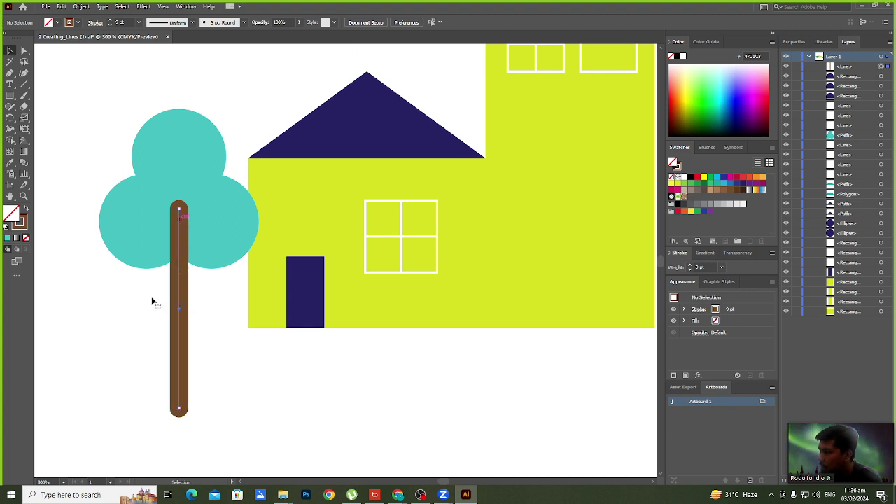
pyautogui.moveTo(135, 305); pyautogui.dragTo(228, 351)
pyautogui.press('Delete')
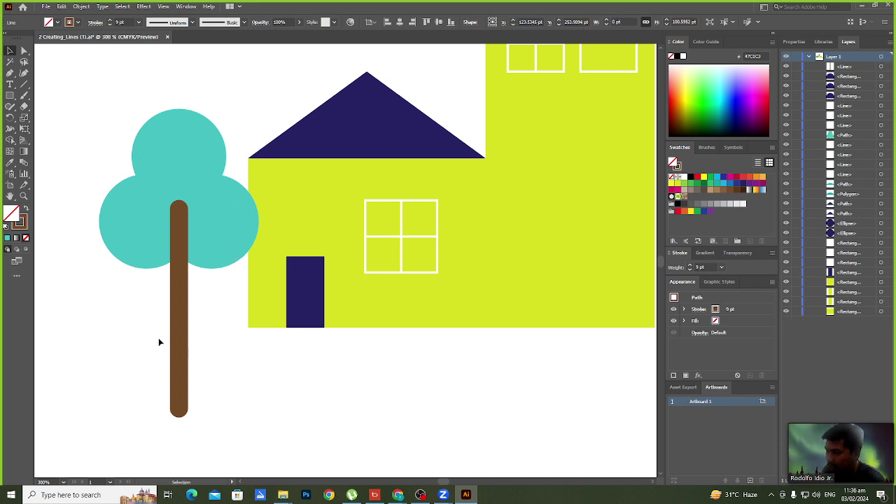
pyautogui.moveTo(122, 317); pyautogui.dragTo(281, 435)
pyautogui.click(139, 375)
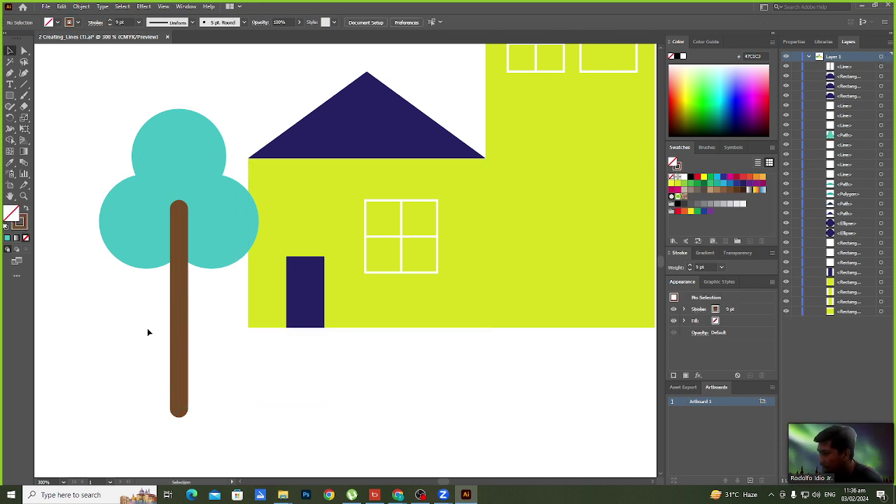
# - Duplicate the trunk line about 22 pt to the right and 10 pt lower, and rotate the copy clockwise to a diagonal spanning about 69 × 73 pt
pyautogui.click(179, 360)
pyautogui.moveTo(184, 340); pyautogui.dragTo(224, 355)
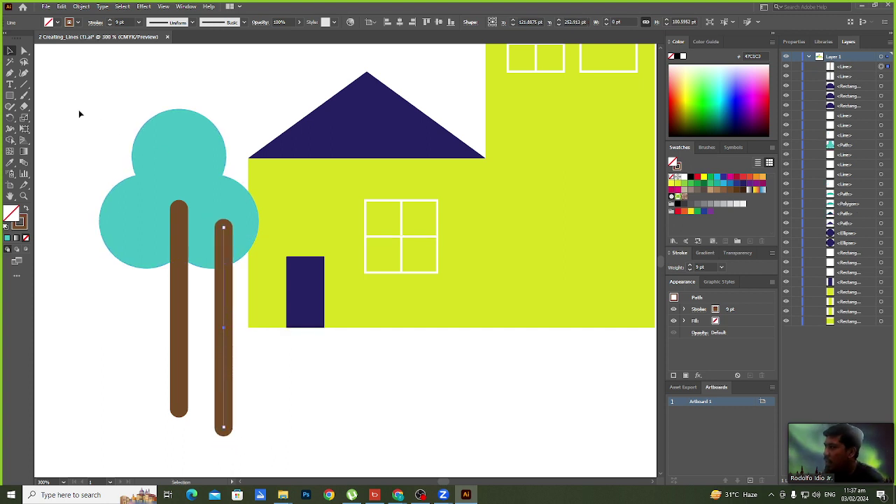
pyautogui.click(227, 245)
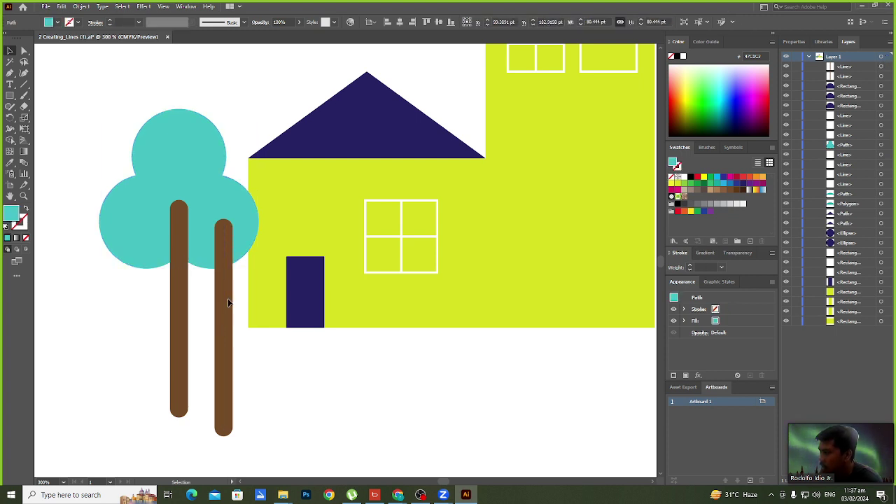
pyautogui.click(233, 338)
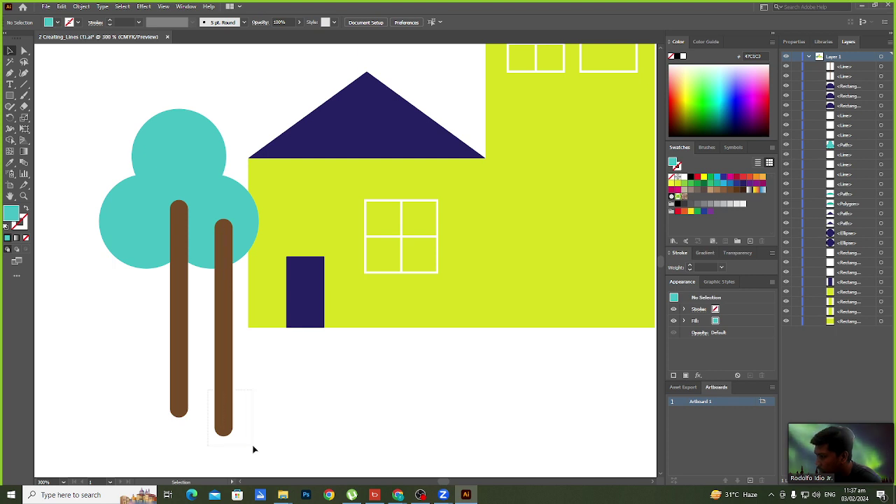
pyautogui.moveTo(253, 448); pyautogui.dragTo(253, 448)
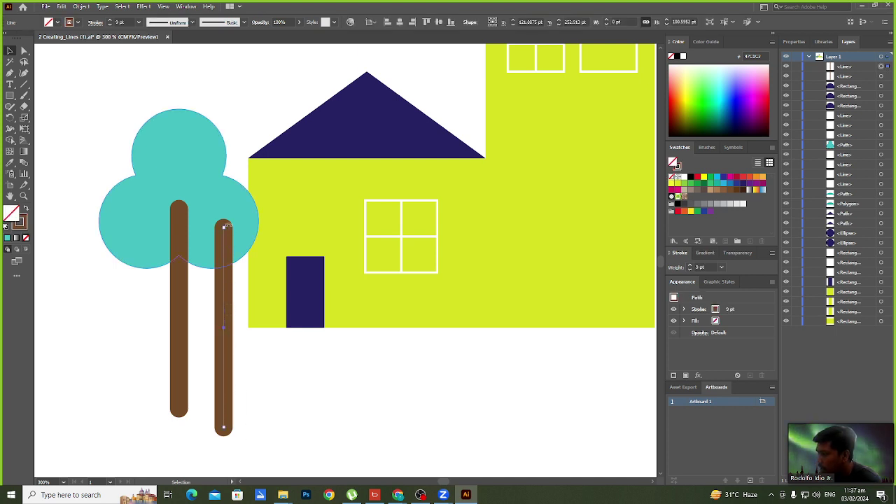
pyautogui.moveTo(224, 225); pyautogui.dragTo(294, 256)
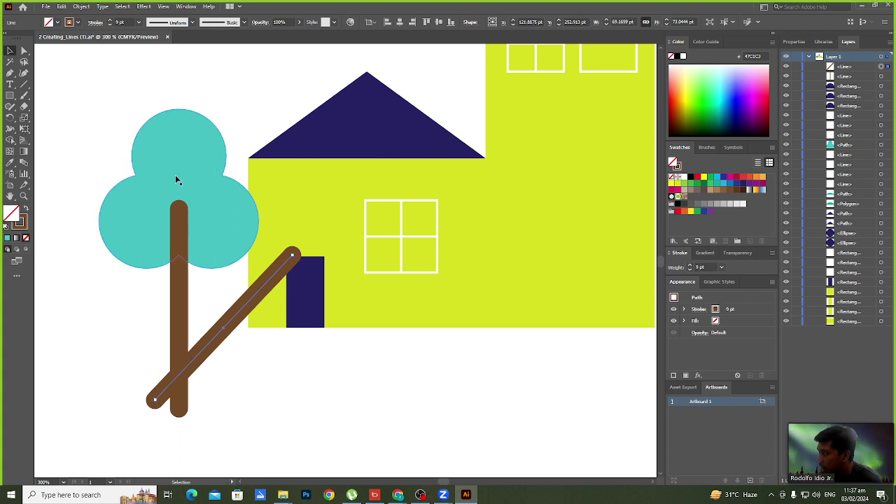
# - Set the diagonal line's stroke weight to 3 pt
pyautogui.click(122, 21)
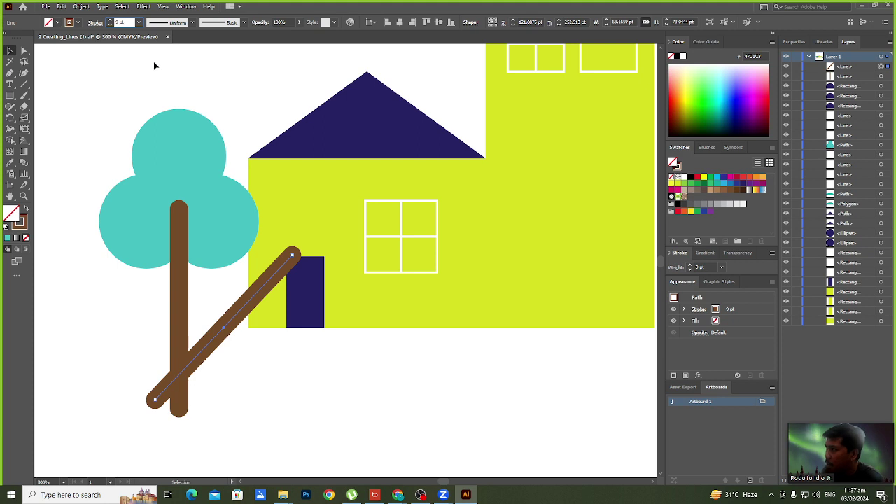
pyautogui.press('BackSpace')
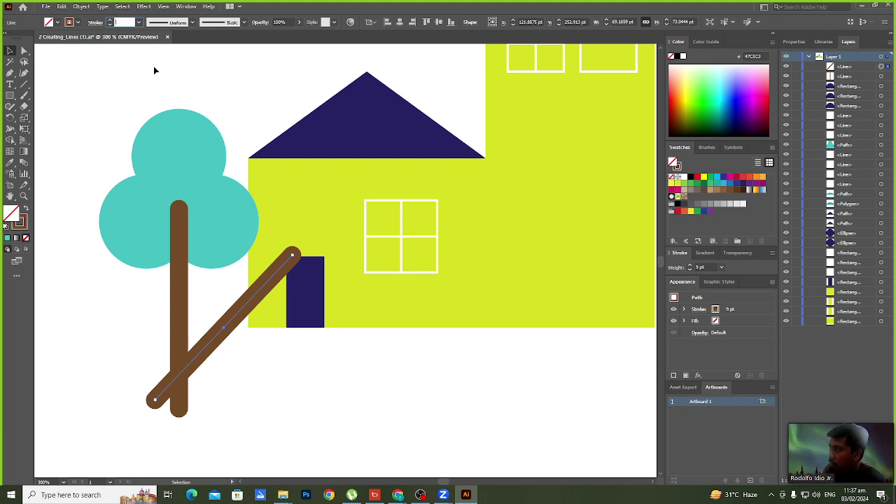
pyautogui.press('Down')
pyautogui.press('Down')
pyautogui.press('Down')
pyautogui.press('Down')
pyautogui.press('Down')
pyautogui.press('Down')
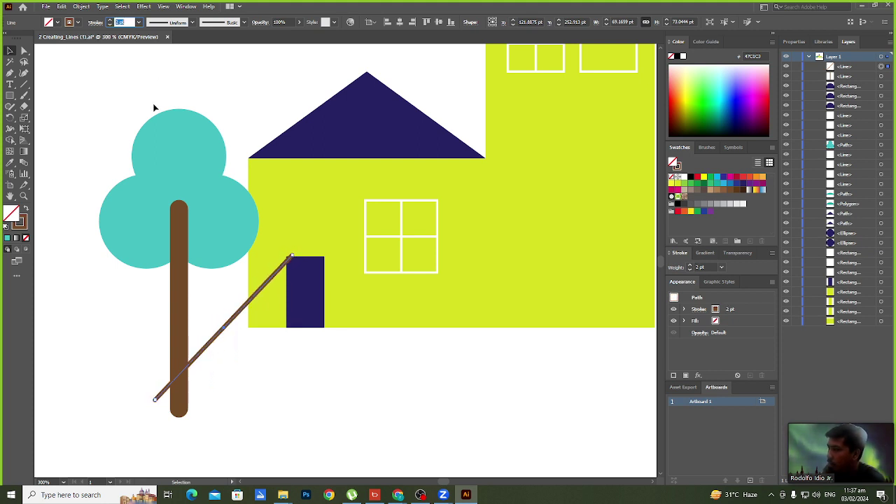
pyautogui.press('Down')
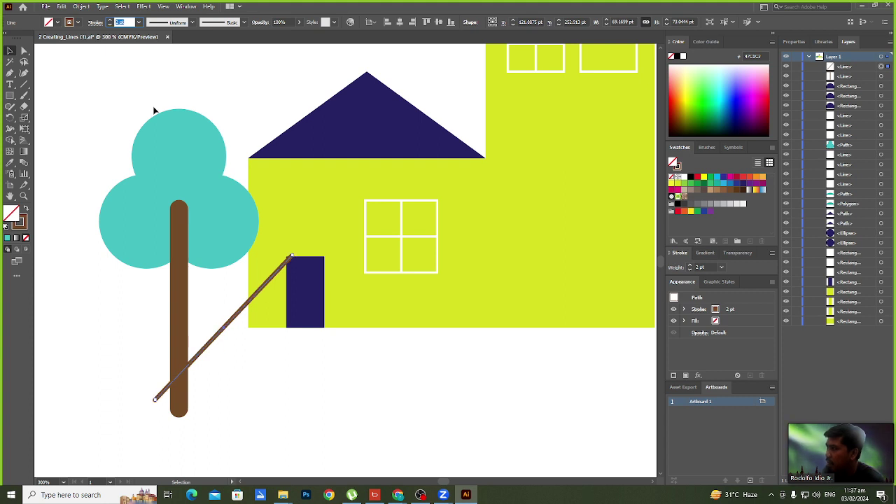
pyautogui.press('Up')
pyautogui.press('Up')
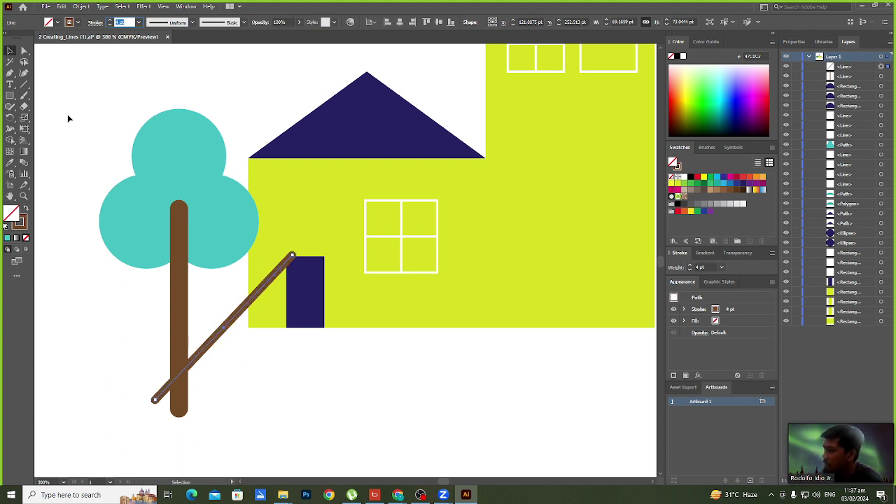
pyautogui.press('Down')
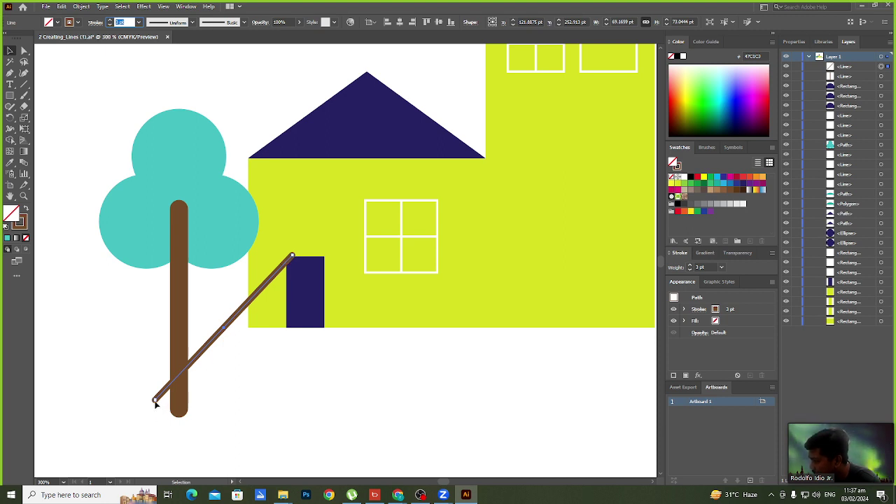
# - Shorten the diagonal line to about 26 pt wide and 22 pt high and attach it to the trunk's right side as a branch
pyautogui.moveTo(156, 403); pyautogui.dragTo(241, 299)
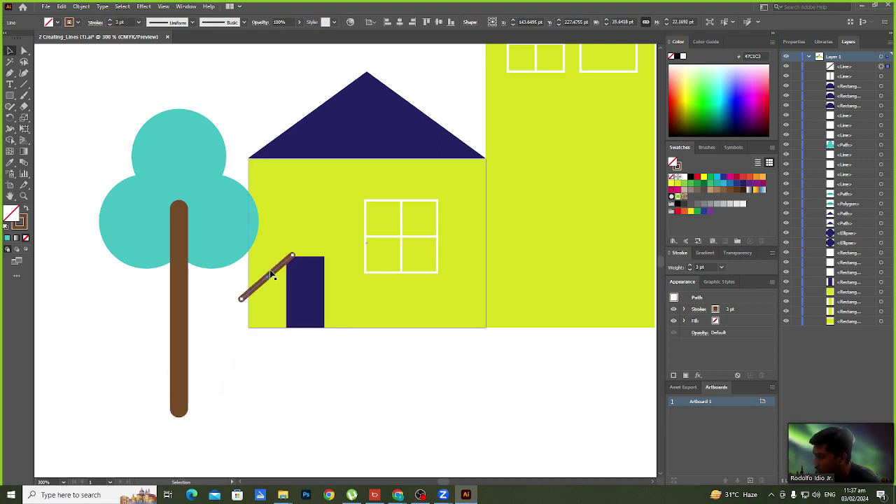
pyautogui.moveTo(273, 271); pyautogui.dragTo(94, 250)
# - Place an oppositely angled copy of the branch, about 27 pt wide and 20 pt high, on the trunk's left side
pyautogui.moveTo(151, 293)
pyautogui.mouseDown()
pyautogui.moveTo(177, 296)
pyautogui.moveTo(168, 292)
pyautogui.mouseUp()
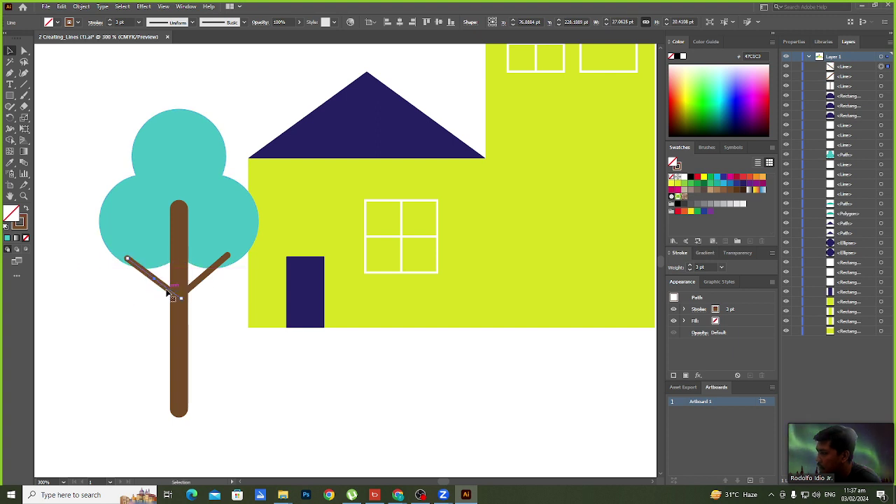
pyautogui.click(129, 314)
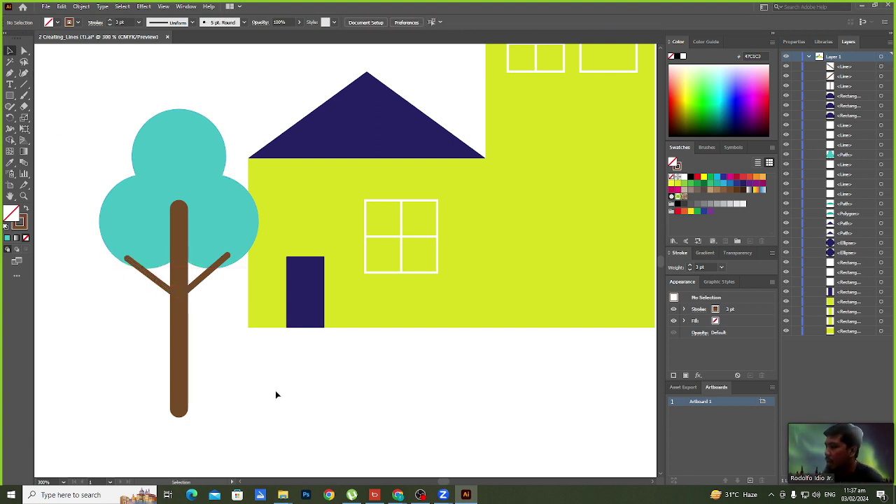
# - Draw a vertical line about 27 pt long down the middle of the tower's right, undivided window
pyautogui.scroll(-4, 274, 394)
pyautogui.scroll(2, 312, 396)
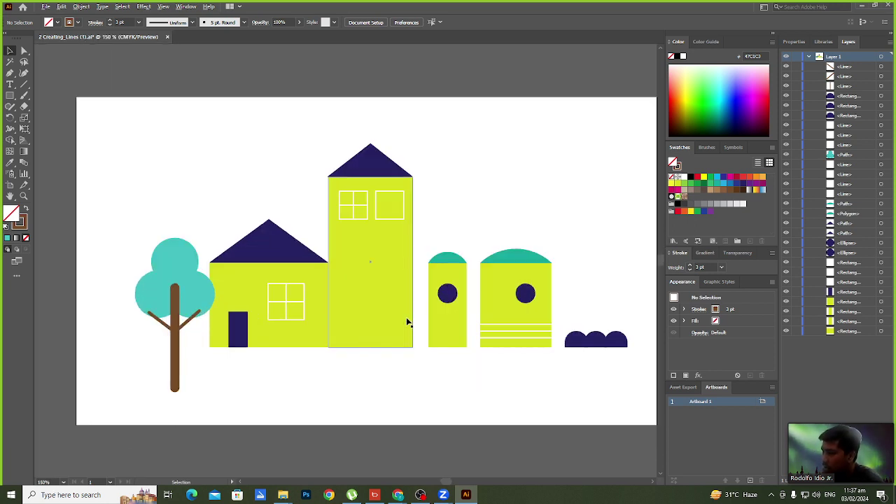
pyautogui.scroll(2, 377, 260)
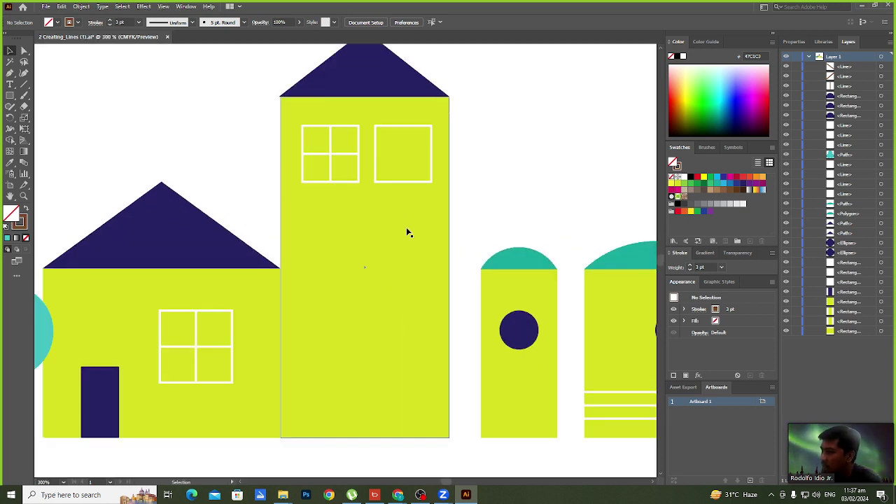
pyautogui.scroll(-2, 408, 232)
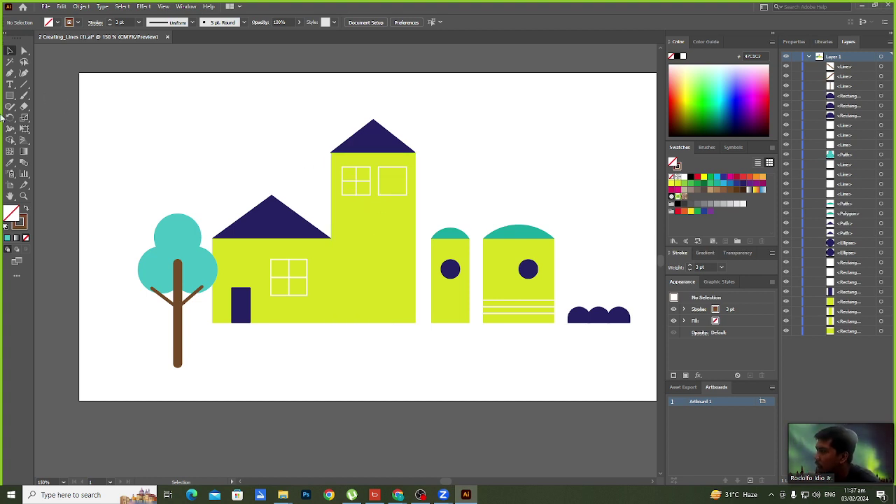
pyautogui.click(25, 84)
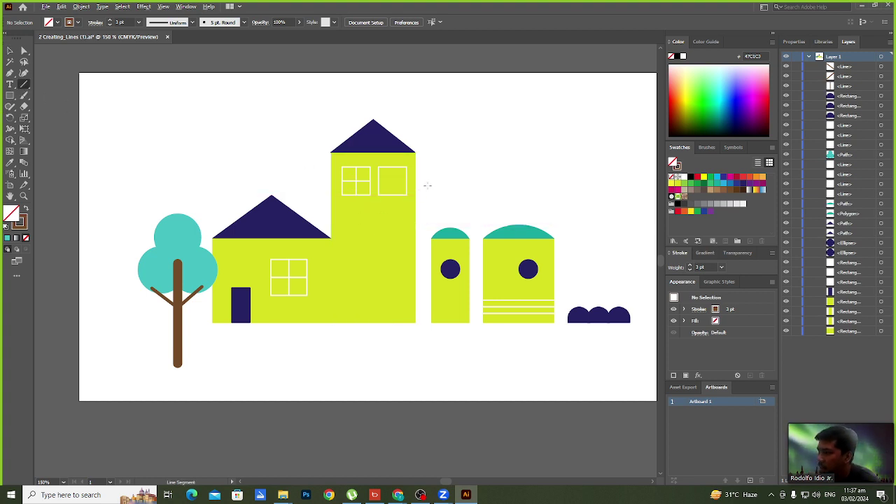
pyautogui.scroll(3, 420, 182)
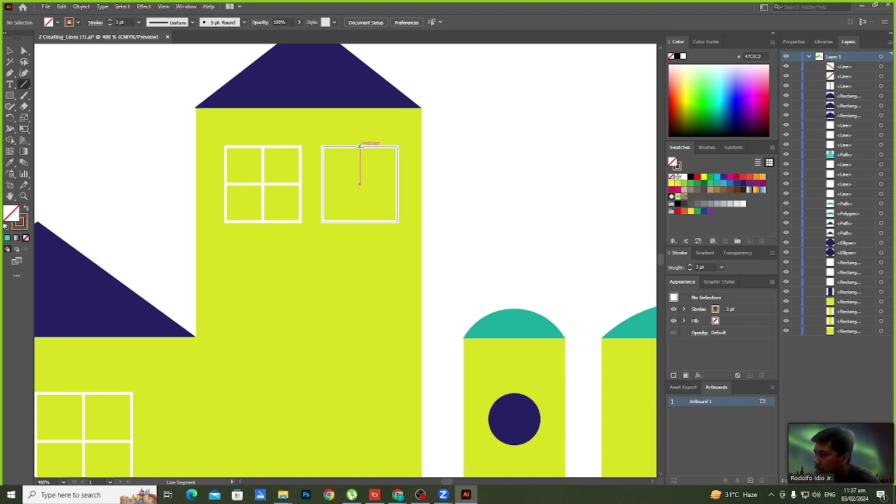
pyautogui.moveTo(360, 145); pyautogui.dragTo(361, 220)
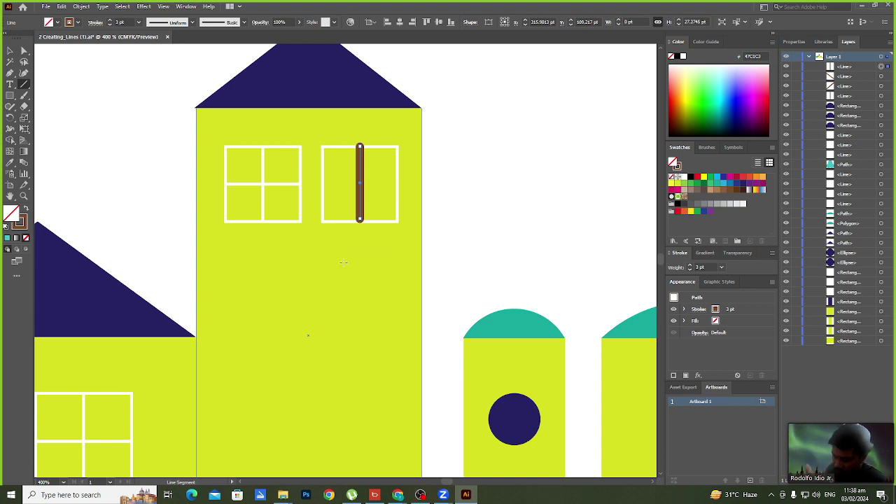
# - Set the stroke colour of the window's vertical line to white
pyautogui.hotkey('ctrl', '0')
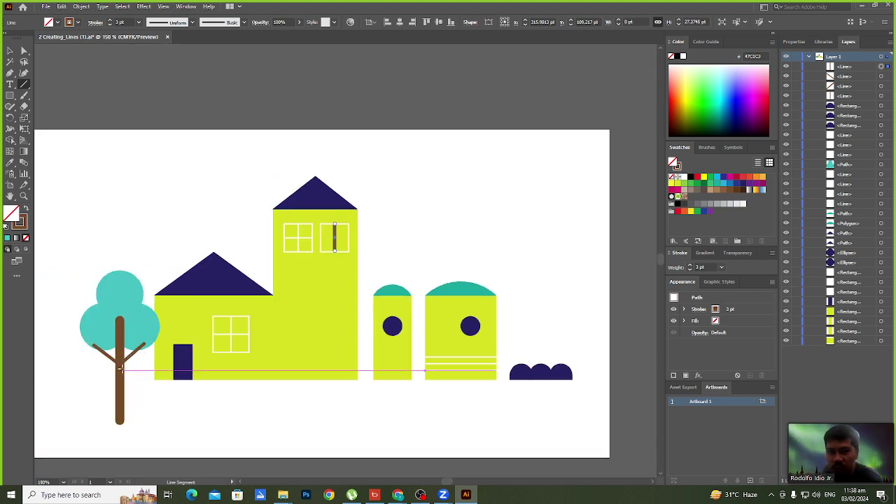
pyautogui.scroll(4, 330, 238)
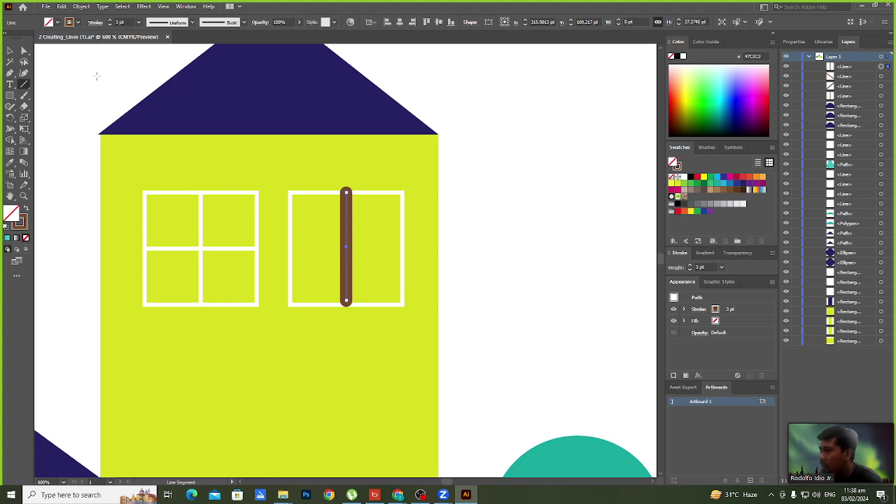
pyautogui.click(77, 22)
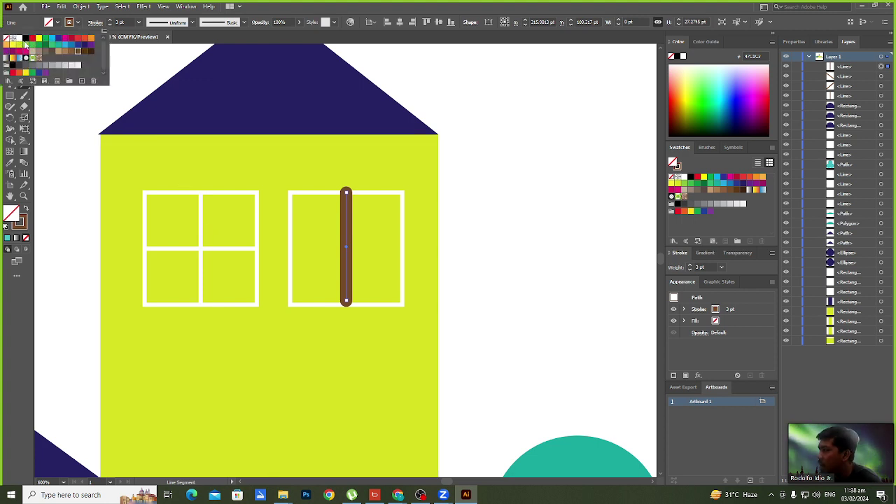
pyautogui.click(21, 40)
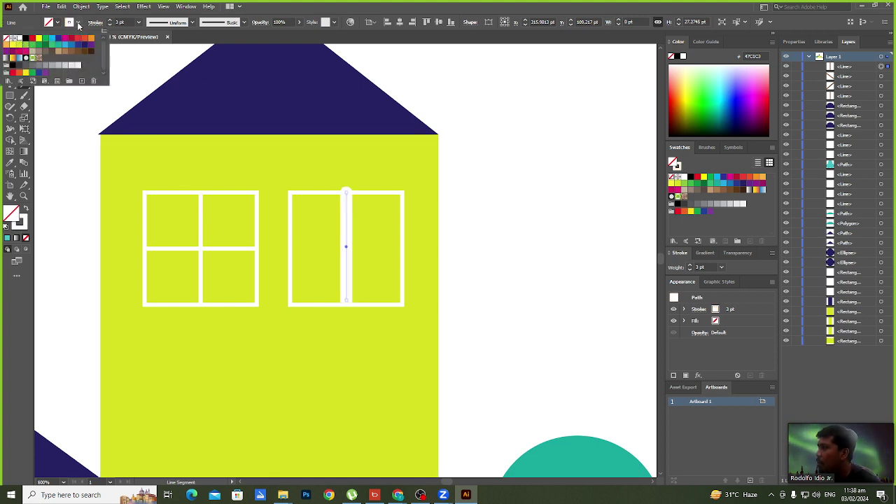
# - Give the stroke of the window's vertical line projecting end caps
pyautogui.click(96, 25)
pyautogui.click(96, 23)
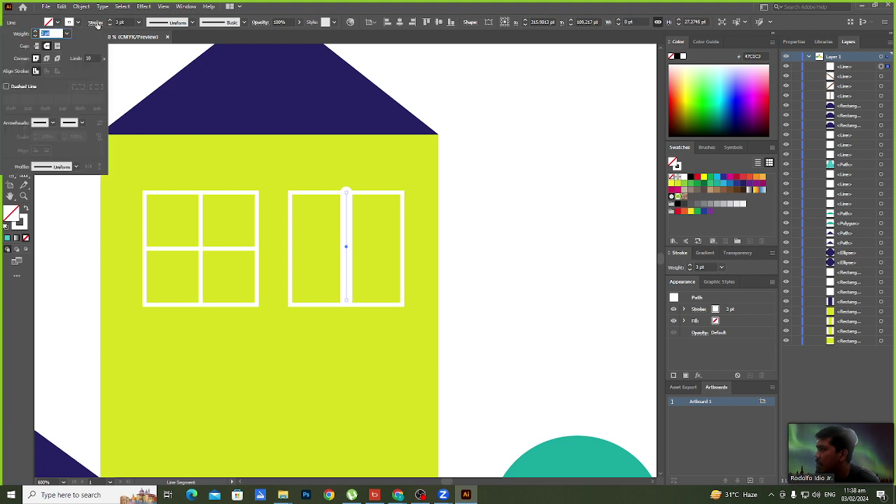
pyautogui.click(57, 46)
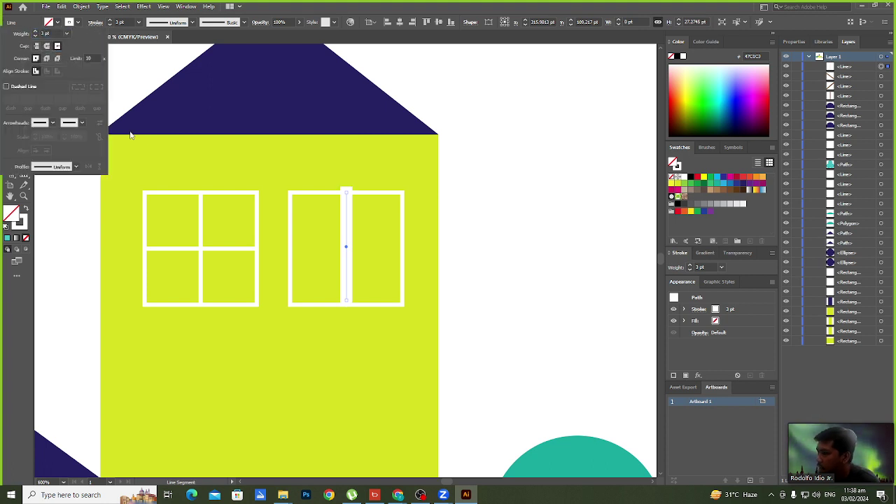
pyautogui.click(119, 22)
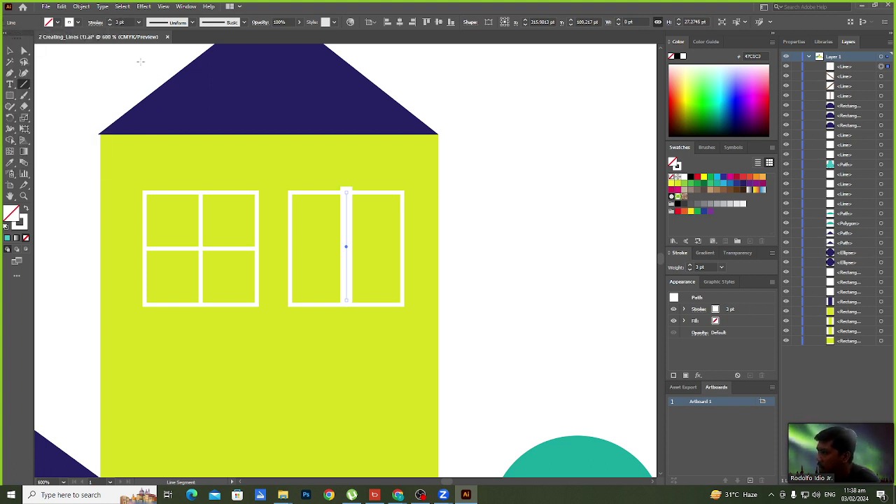
# - Set the stroke weight of the right tower window's vertical line to 1 pt
pyautogui.doubleClick(119, 21)
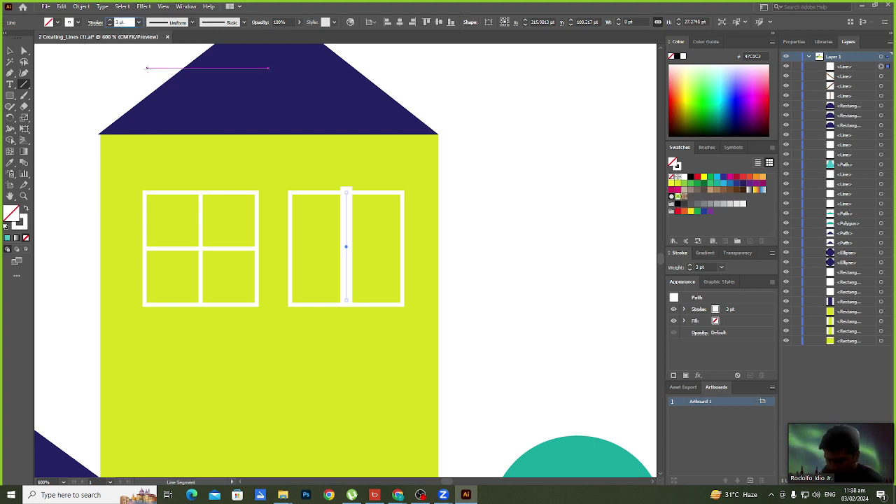
pyautogui.write('2')
pyautogui.press('Return')
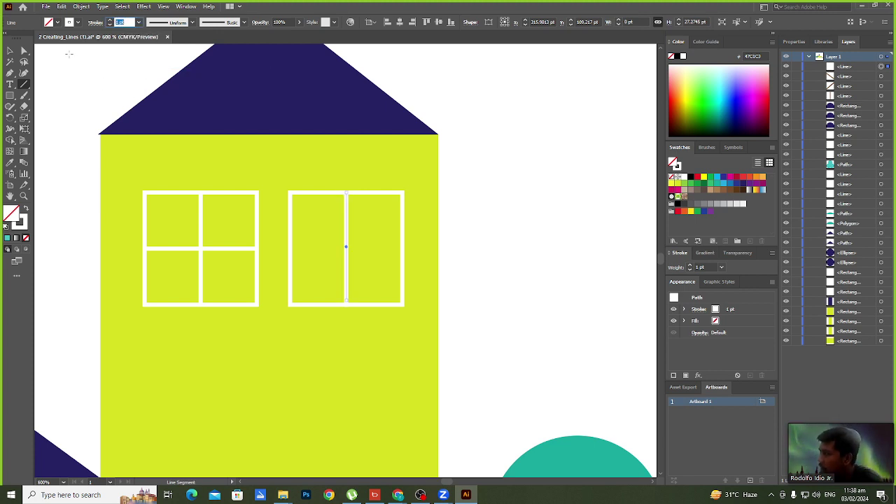
# - Align the vertical line with the right tower window's upper frame and extend it down to the lower frame, about 28 pt long
pyautogui.press('v')
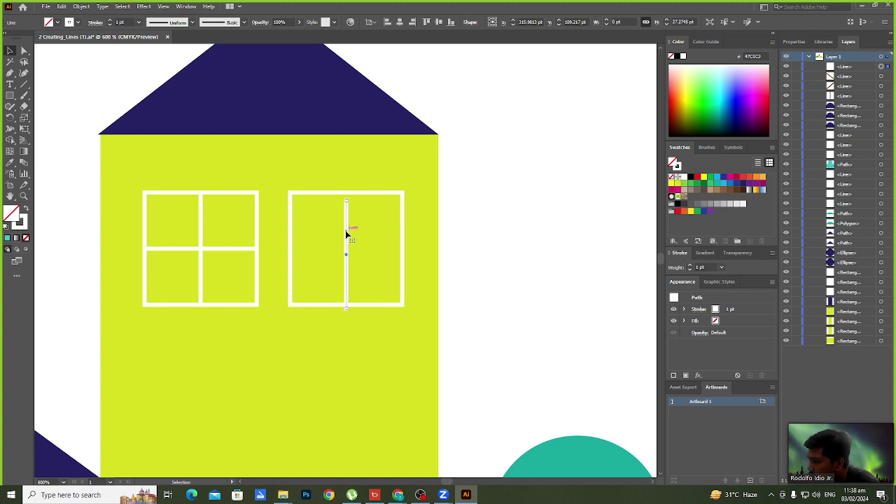
pyautogui.press('Up')
pyautogui.press('Up')
pyautogui.press('Up')
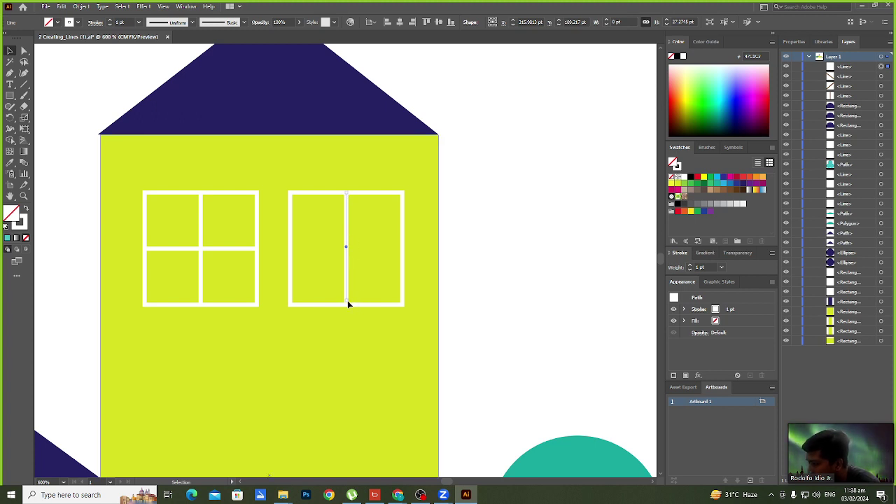
pyautogui.moveTo(346, 301); pyautogui.dragTo(346, 306)
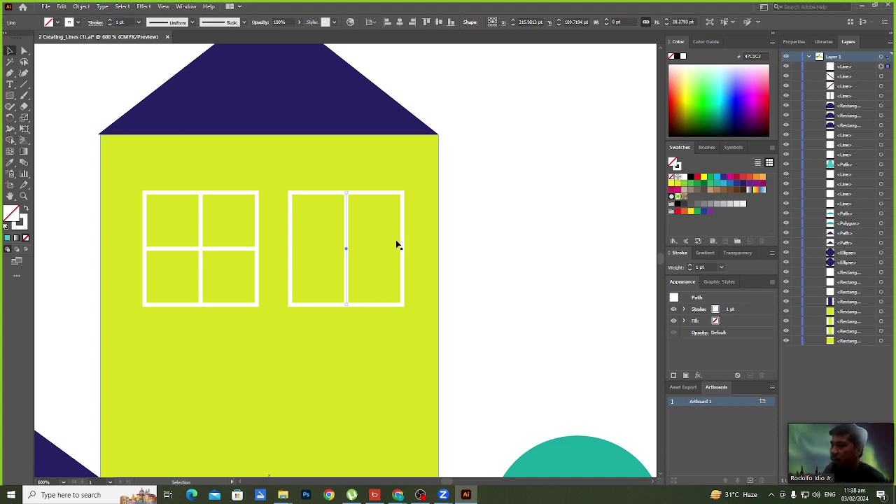
# - Copy the window's vertical line and turn the copy horizontal as a crossbar through the middle of the right tower window
pyautogui.keyDown('alt'); pyautogui.moveTo(348, 219); pyautogui.dragTo(369, 248); pyautogui.keyUp('alt')
pyautogui.click(483, 275)
pyautogui.scroll(-5, 455, 287)
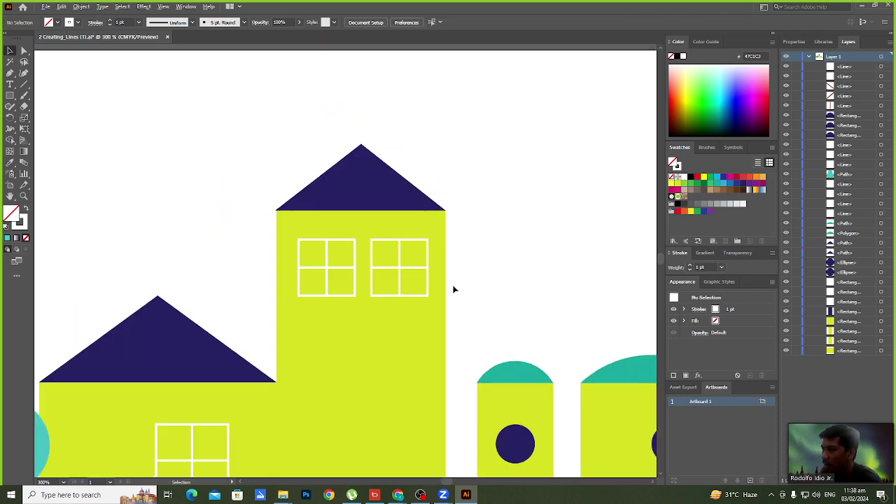
pyautogui.moveTo(506, 270); pyautogui.dragTo(429, 166)
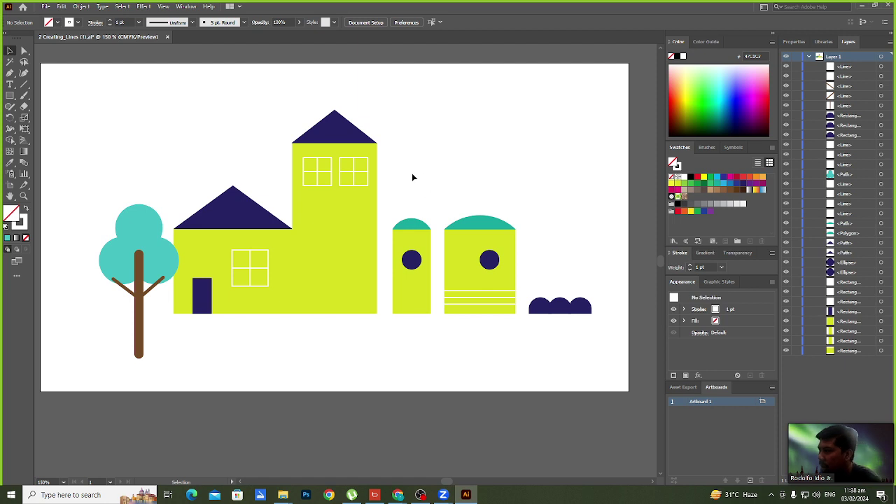
# - Lock the tower's green wall rectangle so that the windows can be selected without it
pyautogui.moveTo(278, 155); pyautogui.dragTo(395, 204)
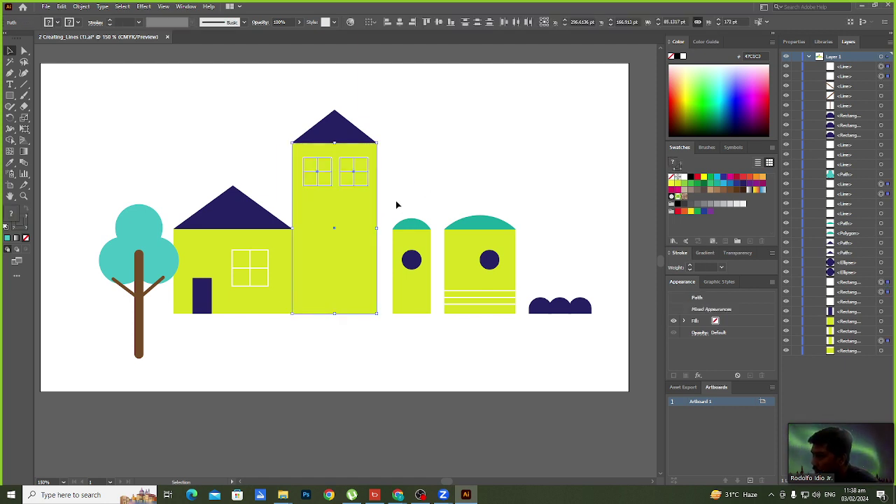
pyautogui.click(434, 140)
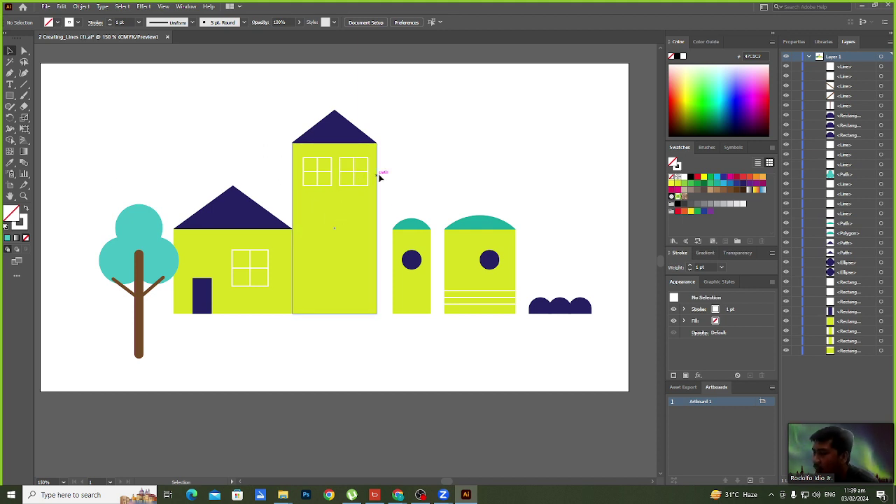
pyautogui.scroll(2, 348, 178)
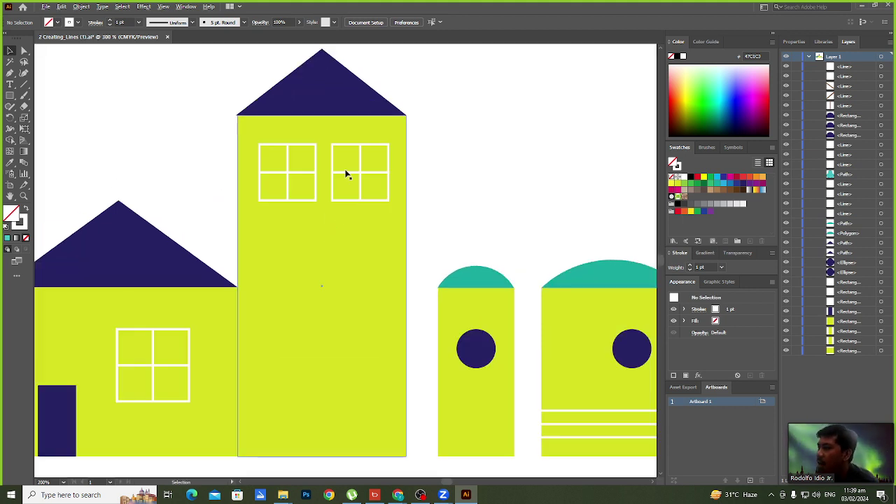
pyautogui.click(339, 239)
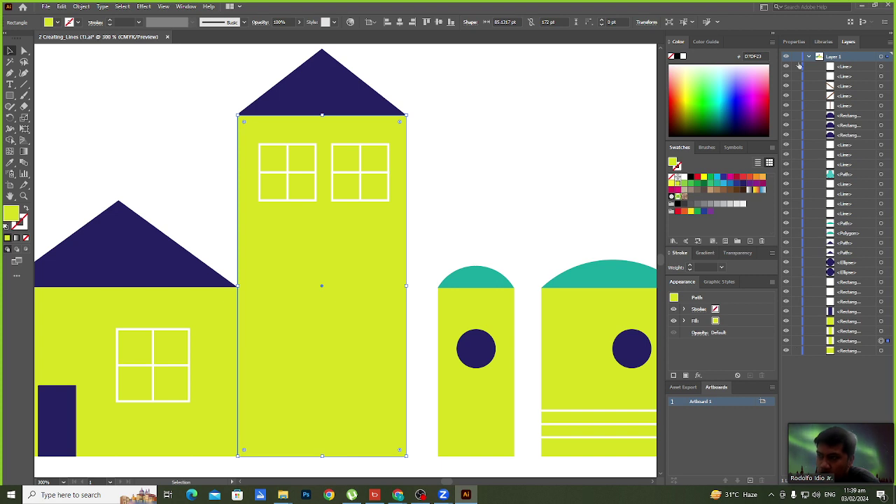
pyautogui.click(796, 341)
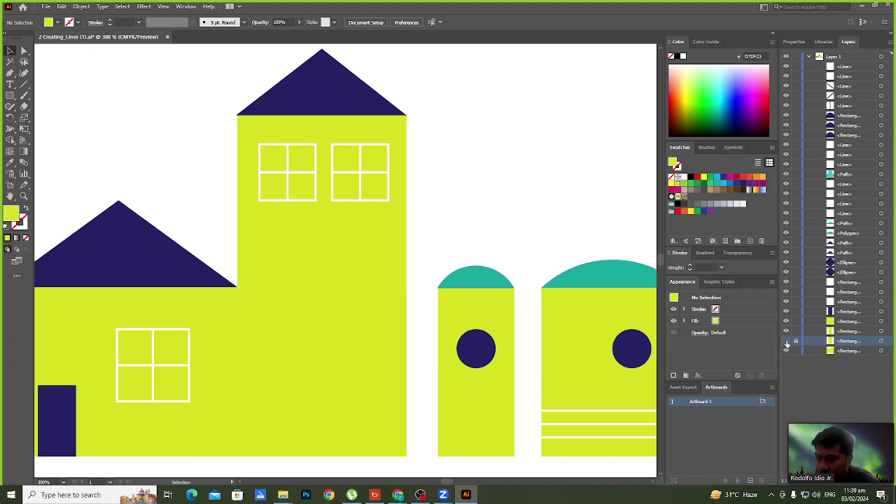
# - Hide the tower's locked wall rectangle and show it again
pyautogui.click(786, 341)
pyautogui.click(786, 341)
pyautogui.click(786, 341)
pyautogui.click(786, 341)
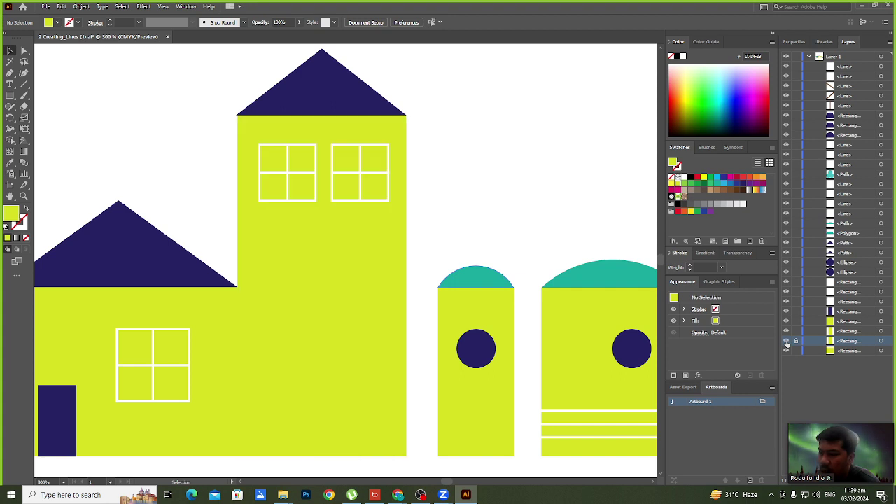
pyautogui.click(785, 341)
pyautogui.click(786, 340)
pyautogui.click(786, 341)
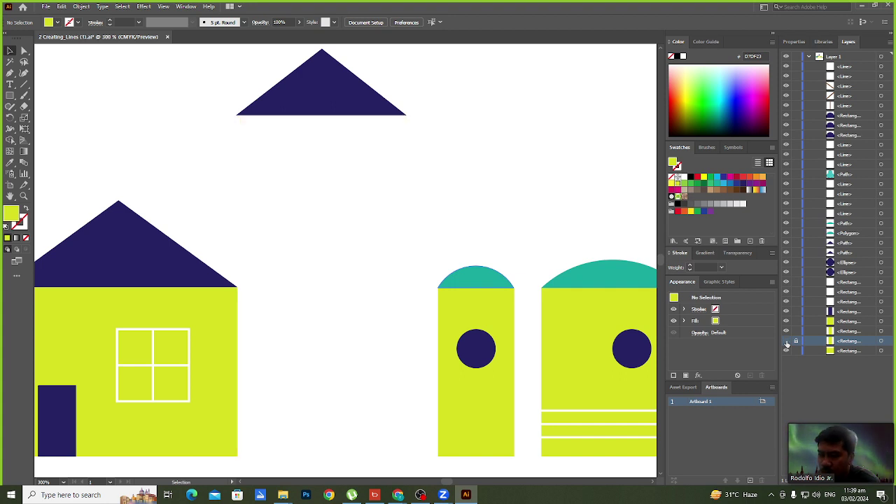
pyautogui.click(786, 341)
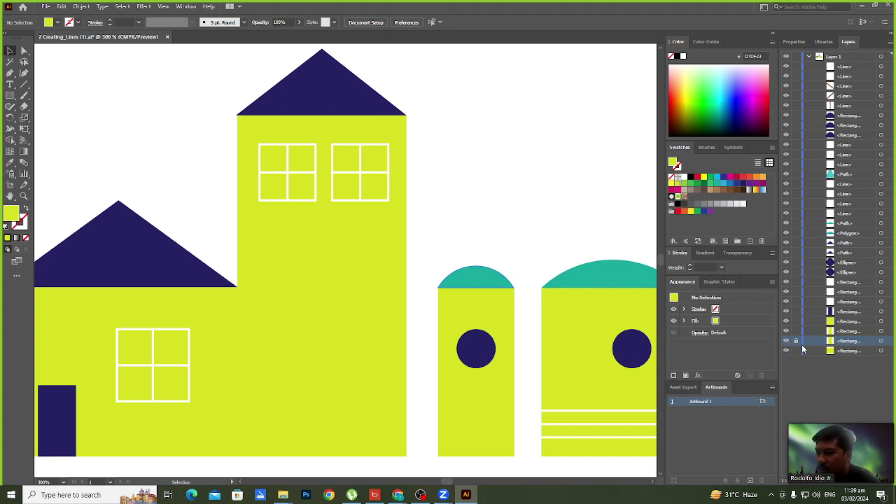
pyautogui.click(796, 341)
# - Duplicate the tower's pair of windows into two more rows below, the lowest about 77 pt beneath the original pair
pyautogui.moveTo(203, 137); pyautogui.dragTo(413, 226)
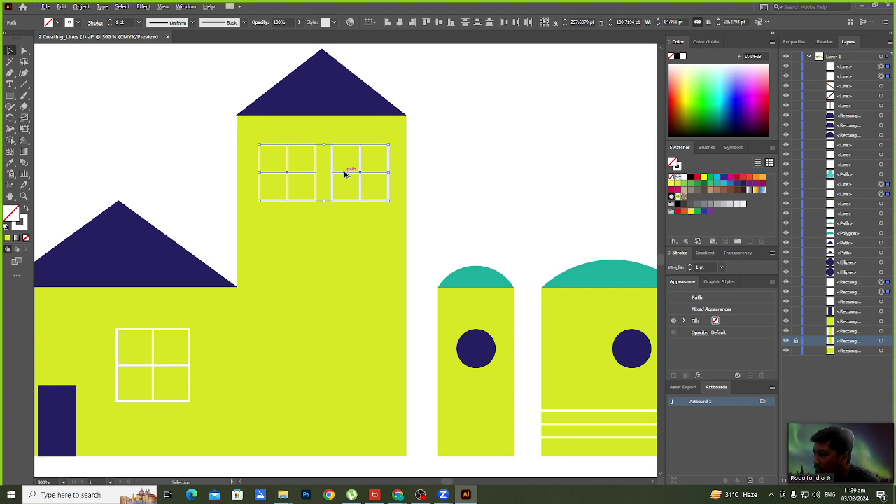
pyautogui.moveTo(345, 174); pyautogui.dragTo(345, 328)
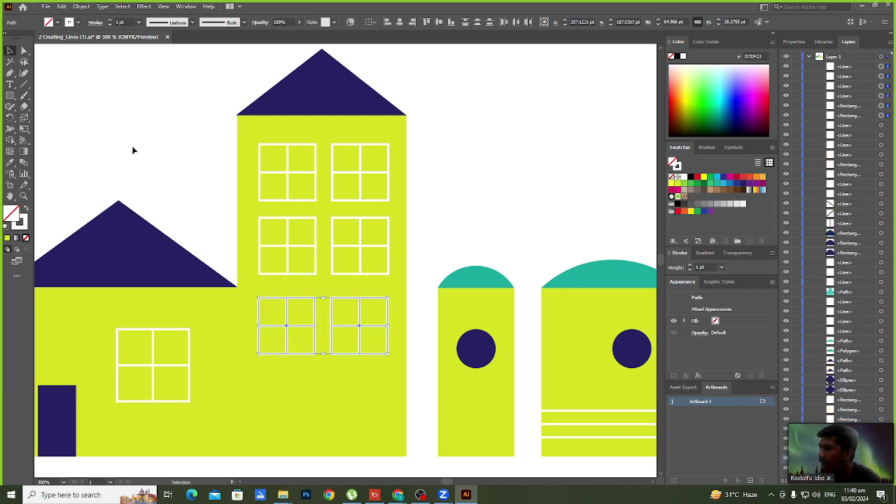
pyautogui.click(175, 155)
pyautogui.hotkey('ctrl', '-')
pyautogui.hotkey('ctrl', '-')
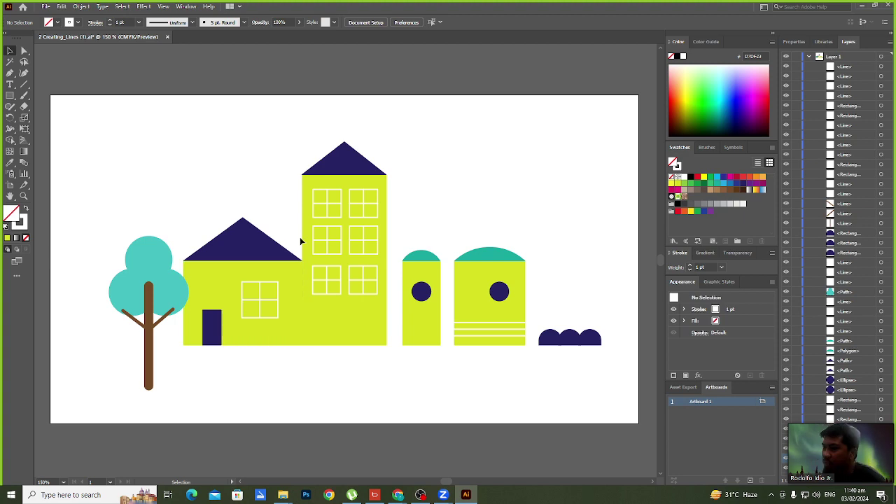
# - Start saving a copy with the owner's surname placed before the file name 2 Creating_Lines (1), and cancel the save
pyautogui.hotkey('ctrl', 'shift', 's')
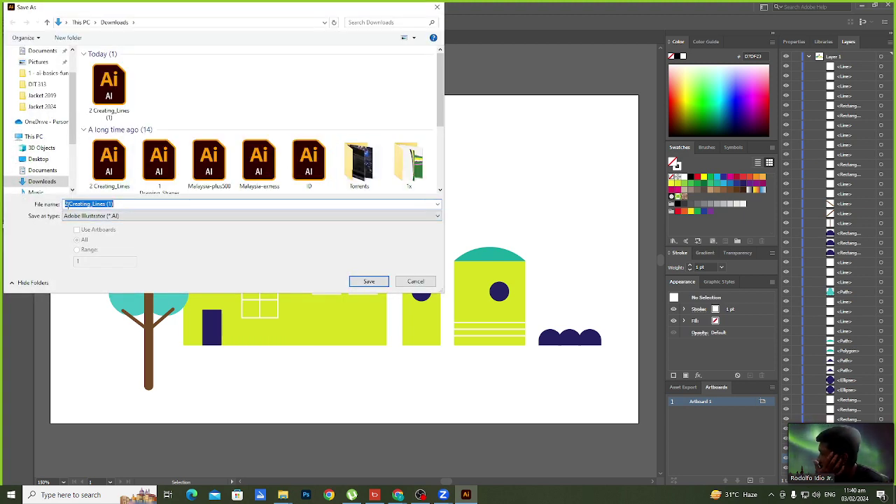
pyautogui.click(68, 205)
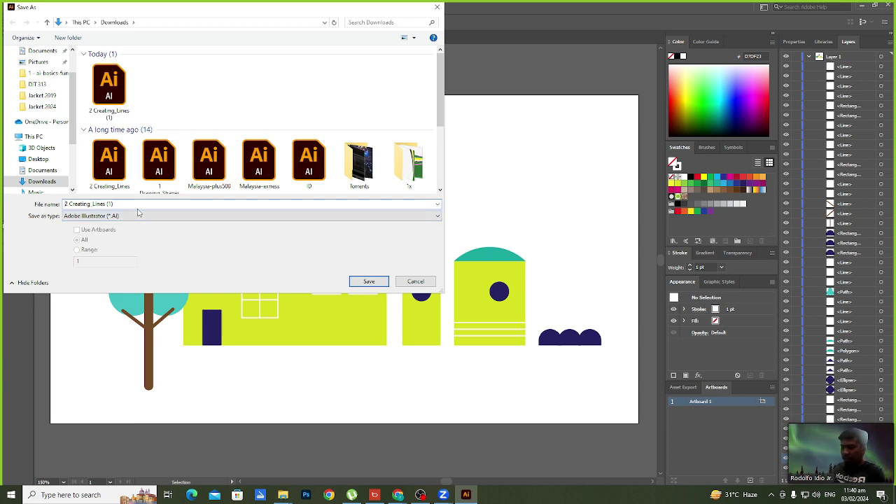
pyautogui.write('idio')
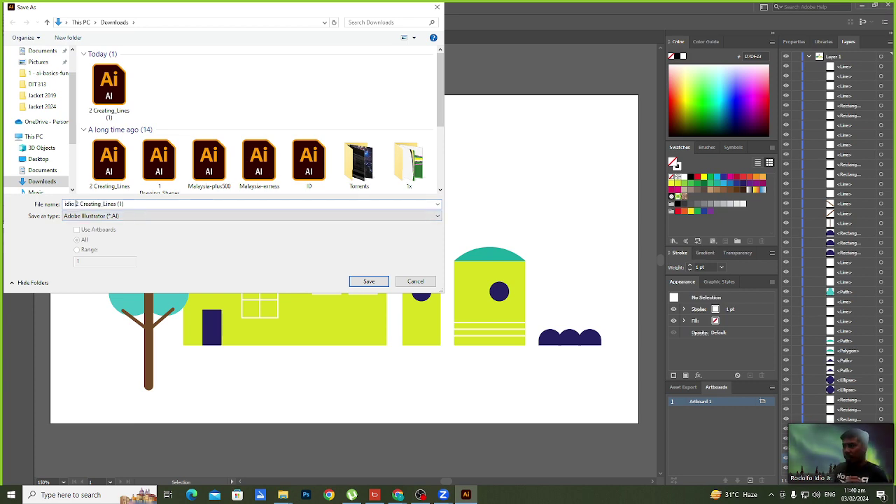
pyautogui.click(415, 282)
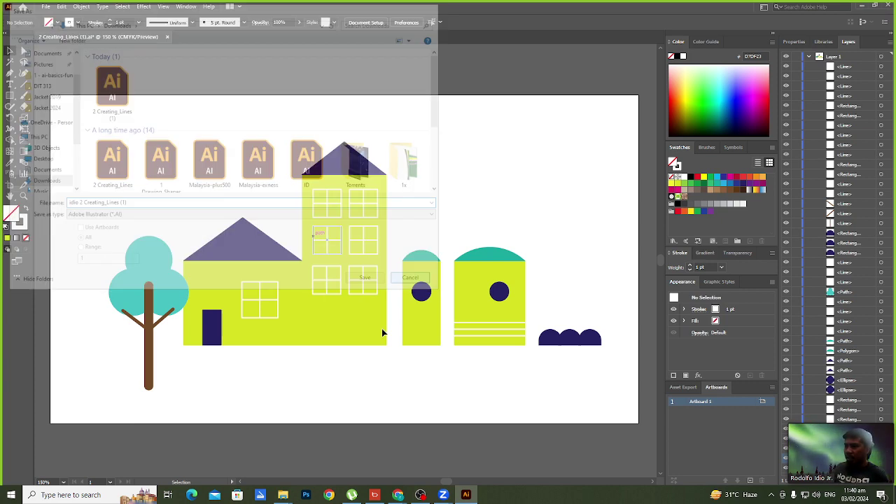
# - Switch to Chrome and open the DIT 313 3rd Yr folder inside My Drive's Classroom folder in a new Google Drive tab
pyautogui.moveTo(397, 494)
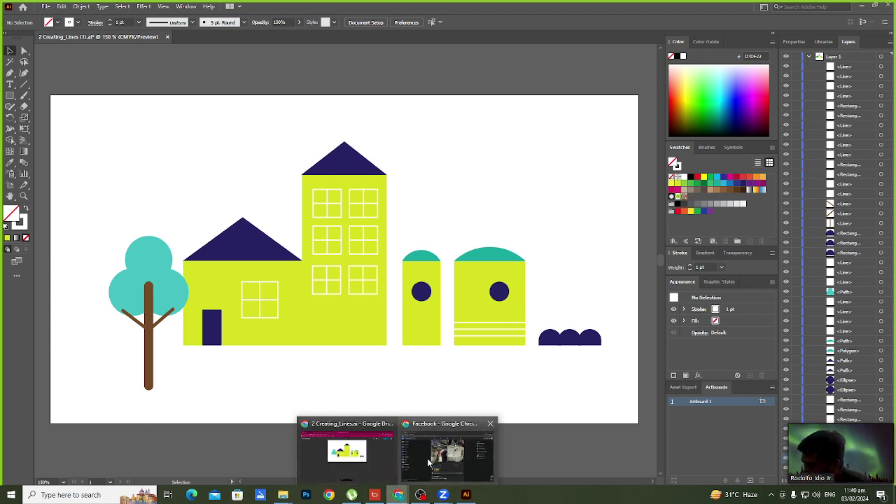
pyautogui.click(370, 456)
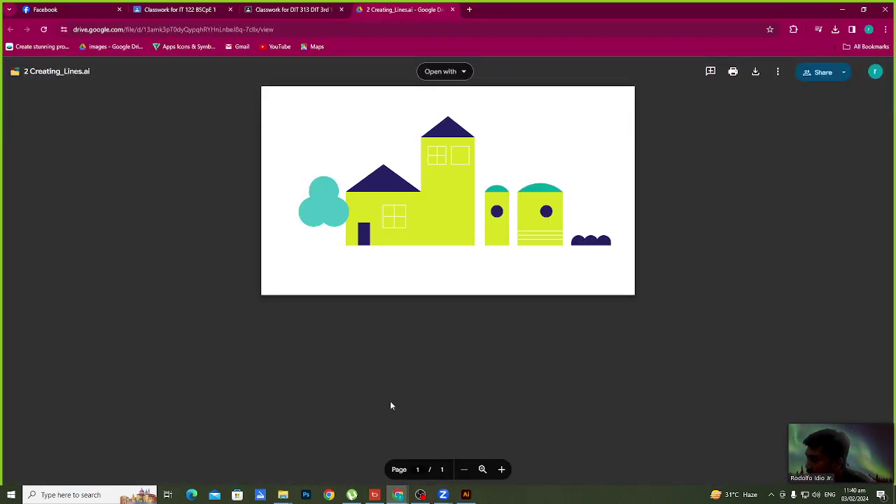
pyautogui.click(468, 9)
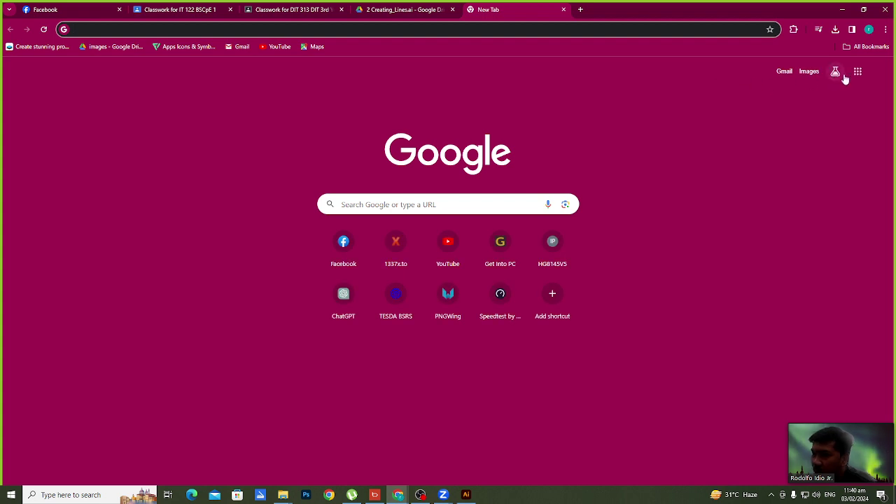
pyautogui.click(856, 74)
pyautogui.click(808, 257)
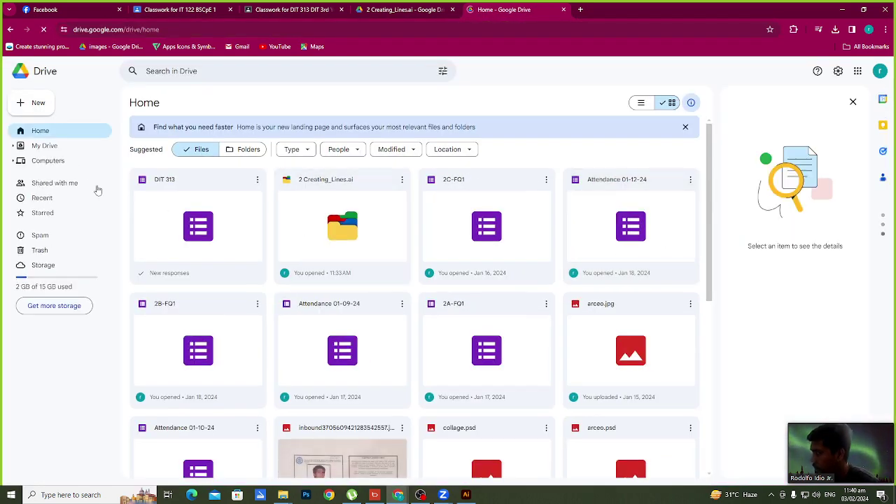
pyautogui.click(44, 146)
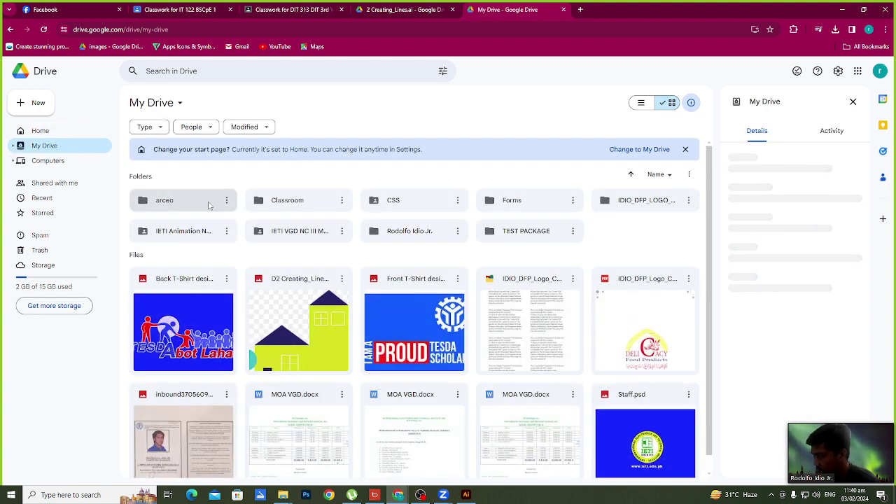
pyautogui.doubleClick(319, 202)
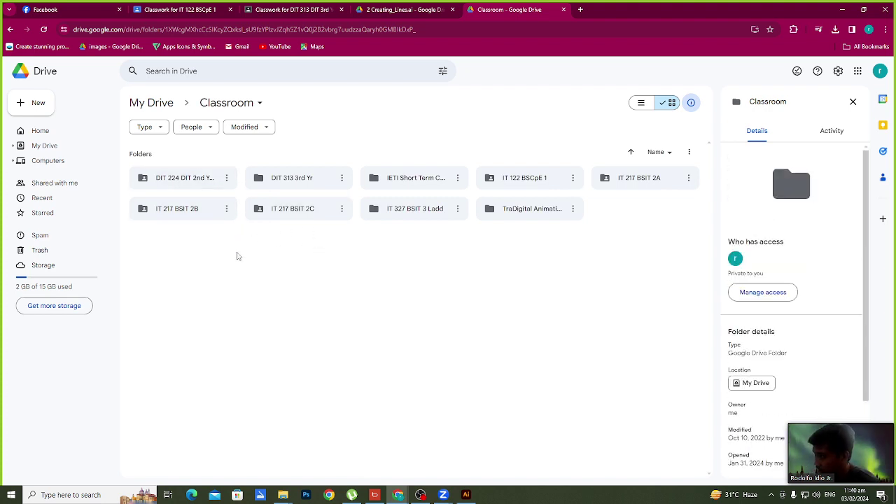
pyautogui.doubleClick(274, 184)
# - Check the contents of the first four student folders in DIT 313 3rd Yr and return to the 2 Creating_Lines.ai preview
pyautogui.doubleClick(175, 178)
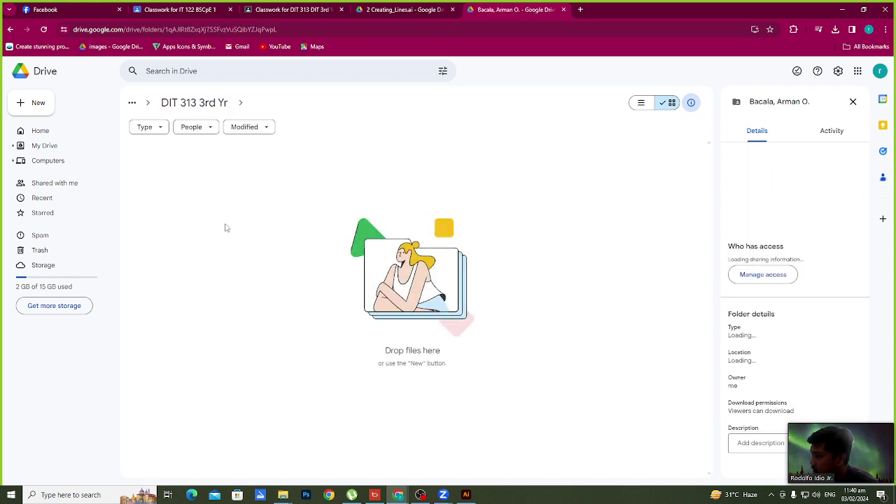
pyautogui.click(10, 28)
pyautogui.doubleClick(294, 177)
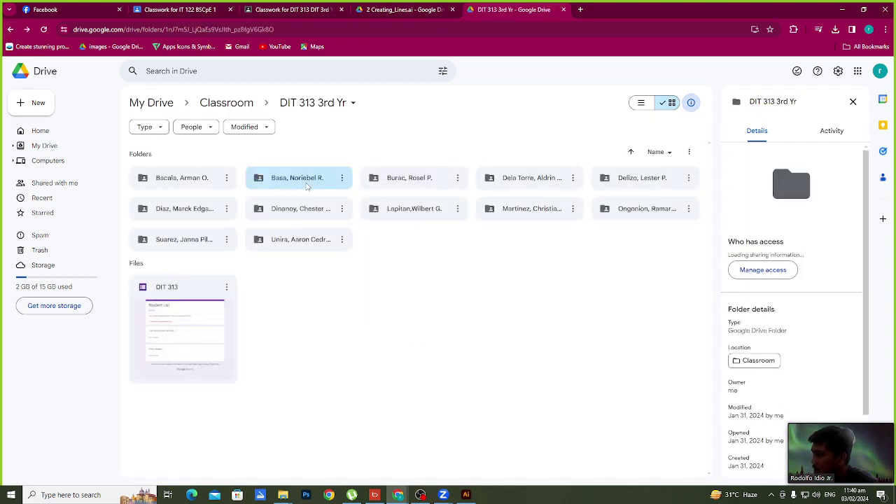
pyautogui.click(10, 28)
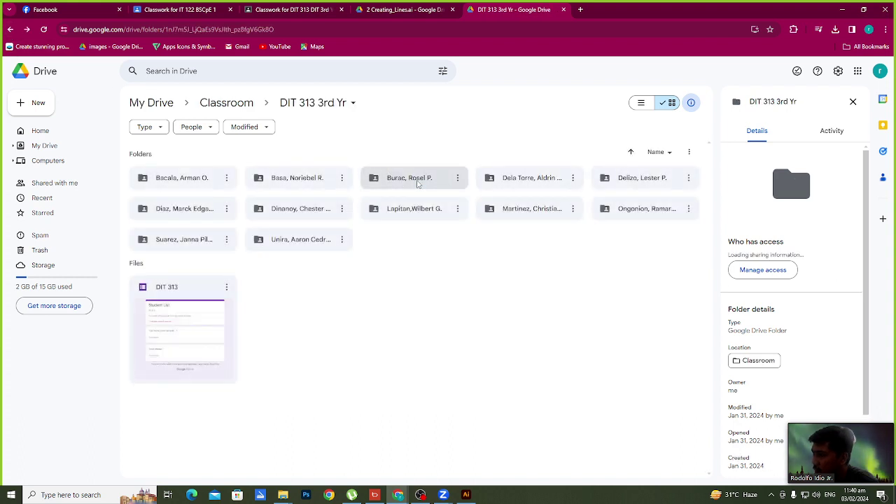
pyautogui.doubleClick(410, 178)
pyautogui.click(10, 28)
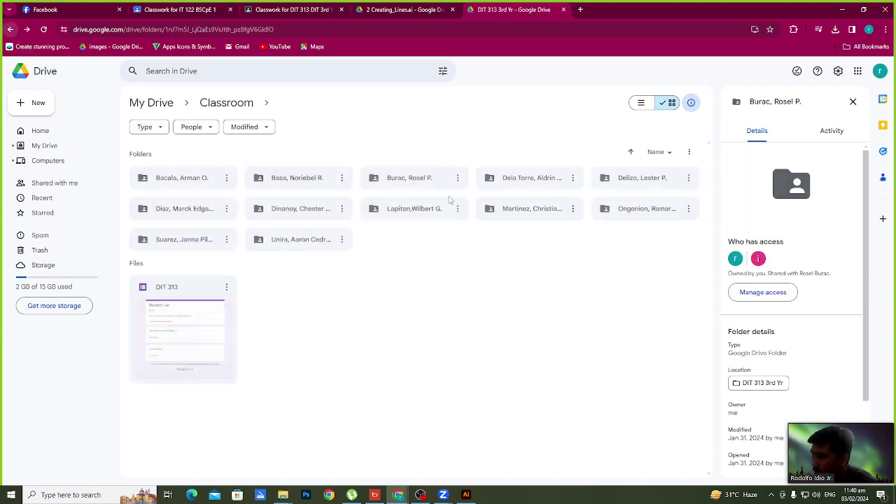
pyautogui.click(532, 182)
pyautogui.doubleClick(532, 183)
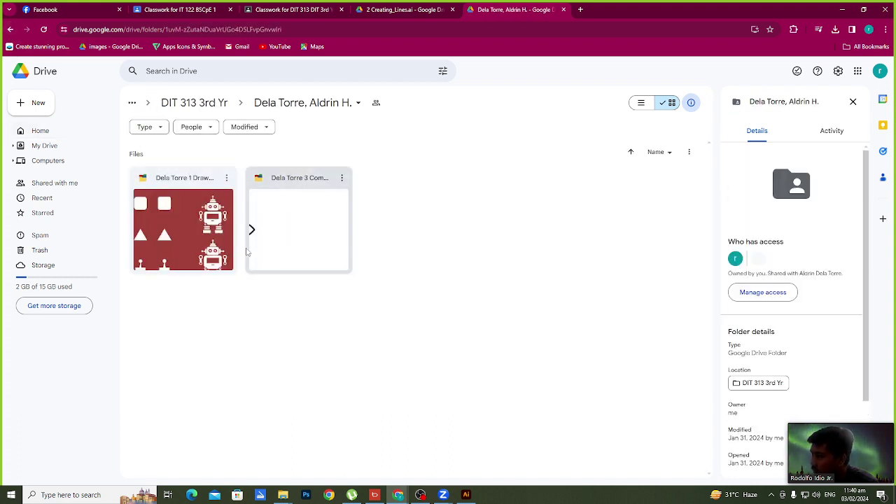
pyautogui.click(11, 29)
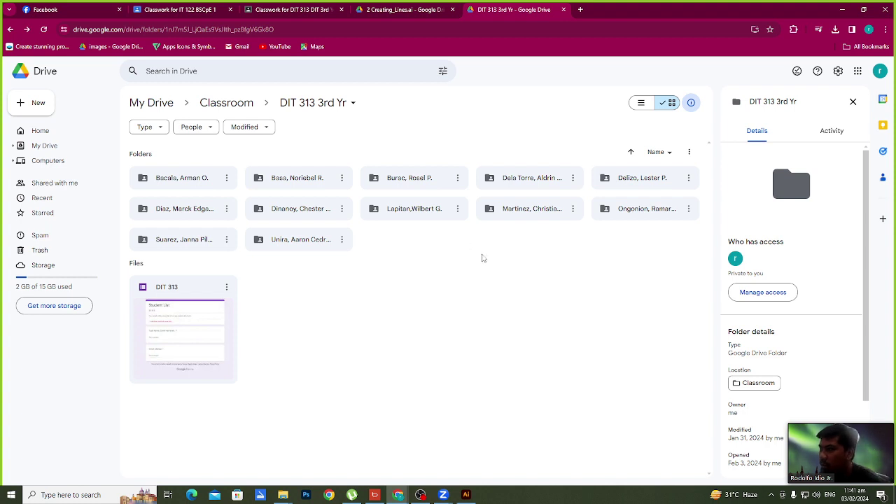
pyautogui.click(396, 12)
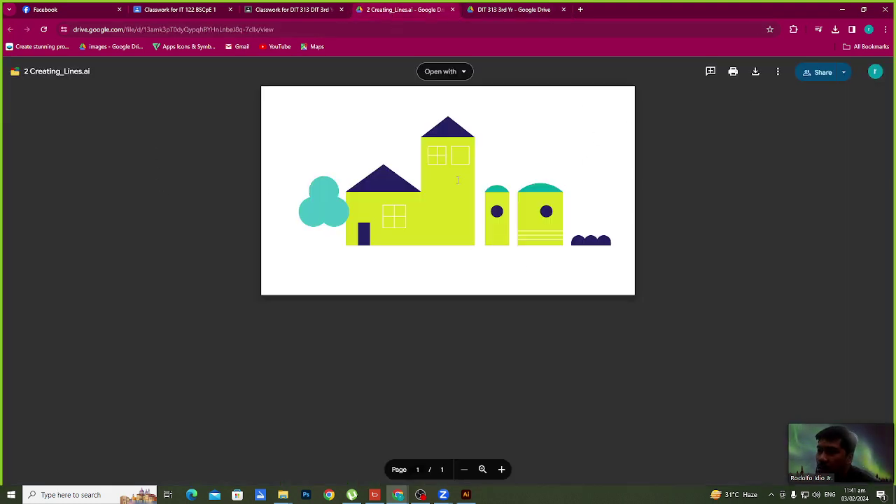
# - Close the 2 Creating_Lines.ai previews and open 3 Combining_Shapes.ai from the Combining shapes material in the DIT 313 classwork
pyautogui.click(452, 11)
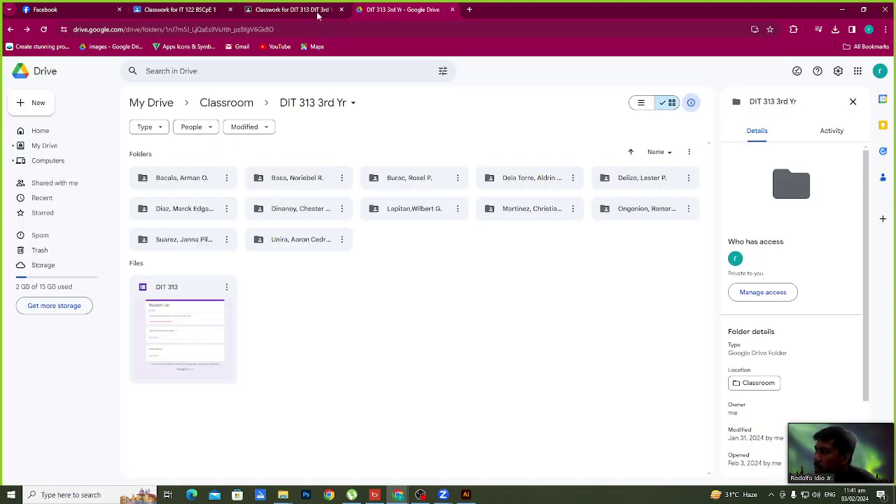
pyautogui.click(317, 12)
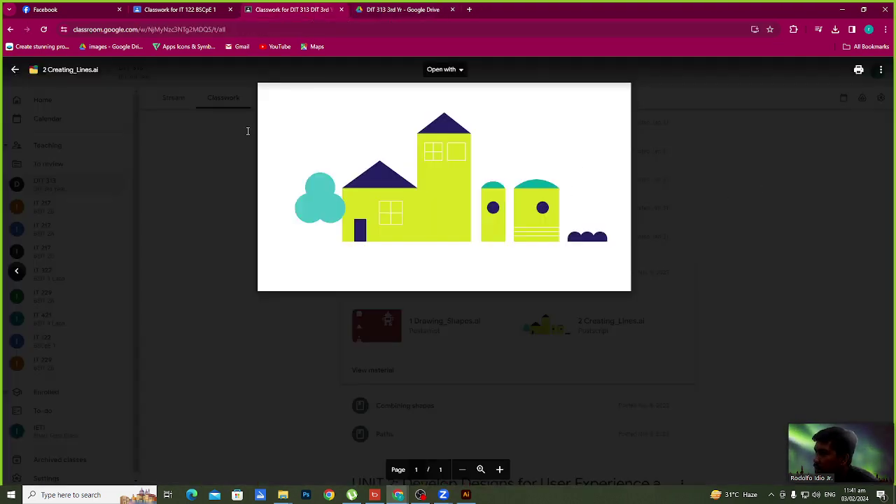
pyautogui.click(16, 69)
pyautogui.scroll(-2, 476, 332)
pyautogui.click(413, 315)
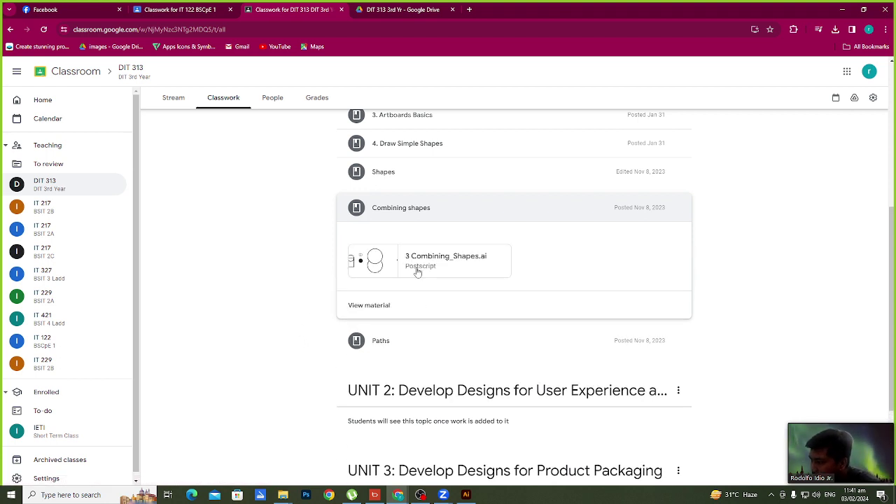
pyautogui.click(413, 262)
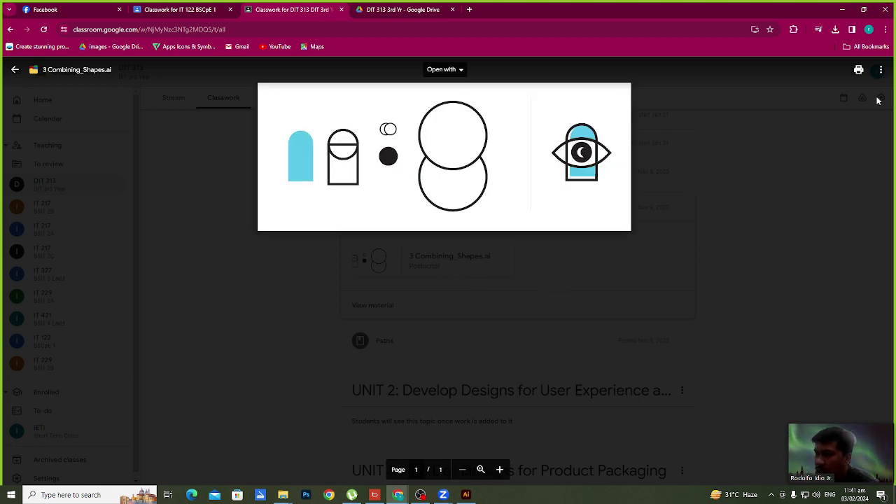
# - Open the 3 Combining_Shapes.ai preview in its own browser tab, download the file and open it in Illustrator
pyautogui.click(881, 69)
pyautogui.click(832, 115)
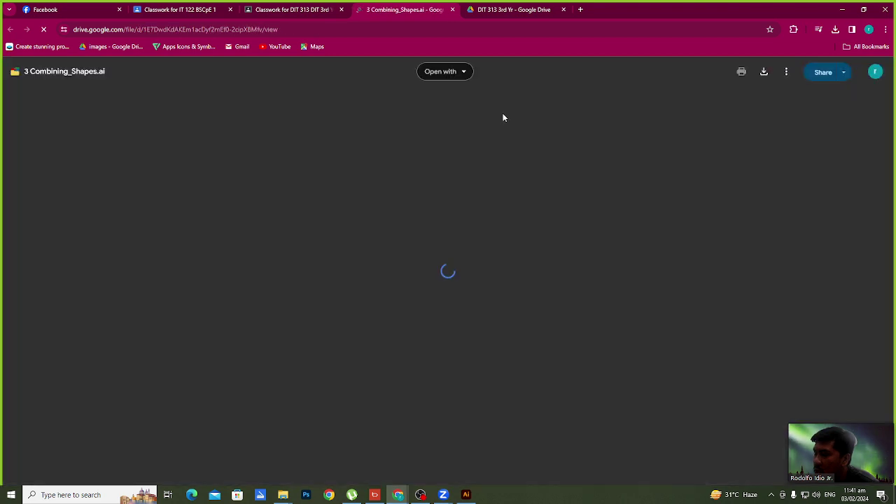
pyautogui.click(763, 71)
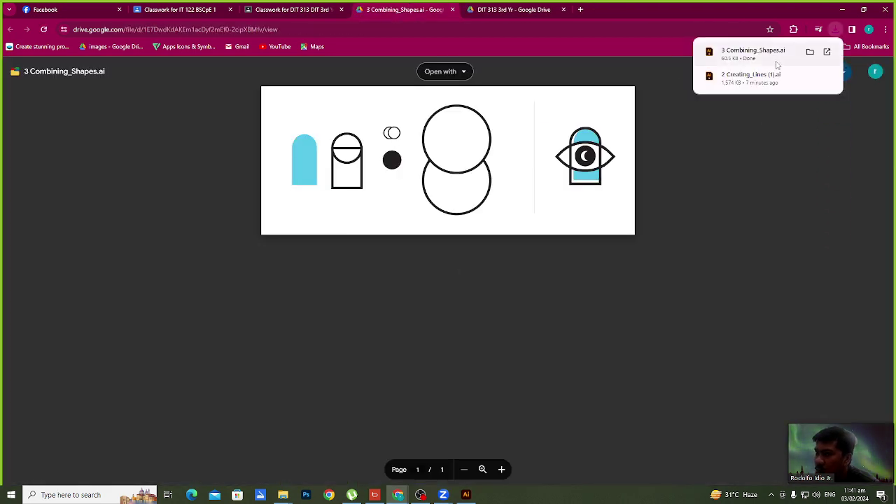
pyautogui.click(784, 56)
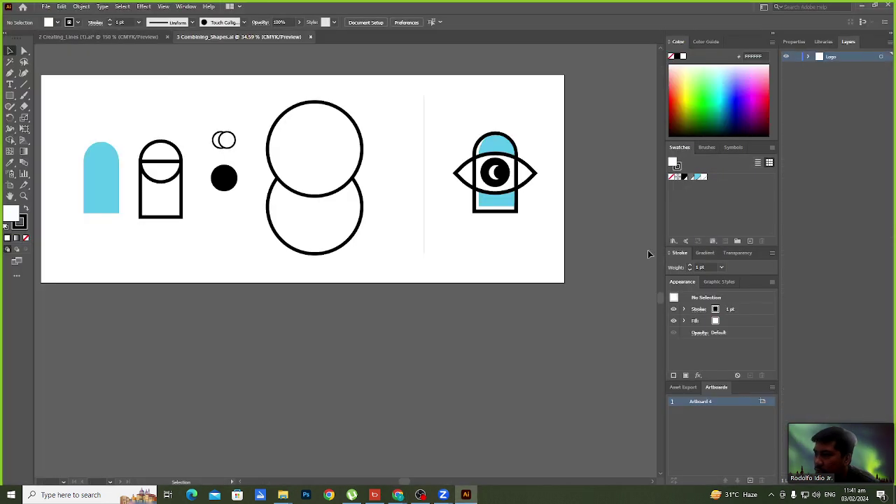
# - Merge the outlined circle and rectangle next to the blue arch into a single arch with the Shape Builder tool
pyautogui.press('space')
pyautogui.moveTo(245, 259); pyautogui.dragTo(263, 304)
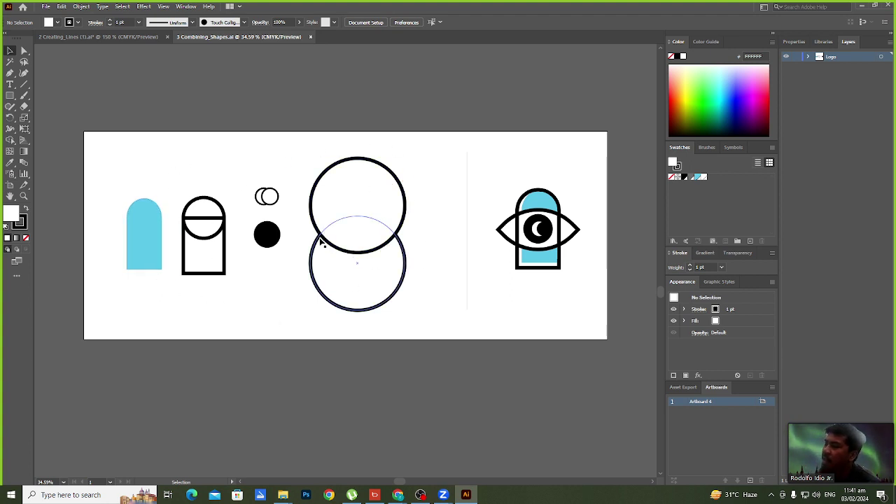
pyautogui.click(12, 141)
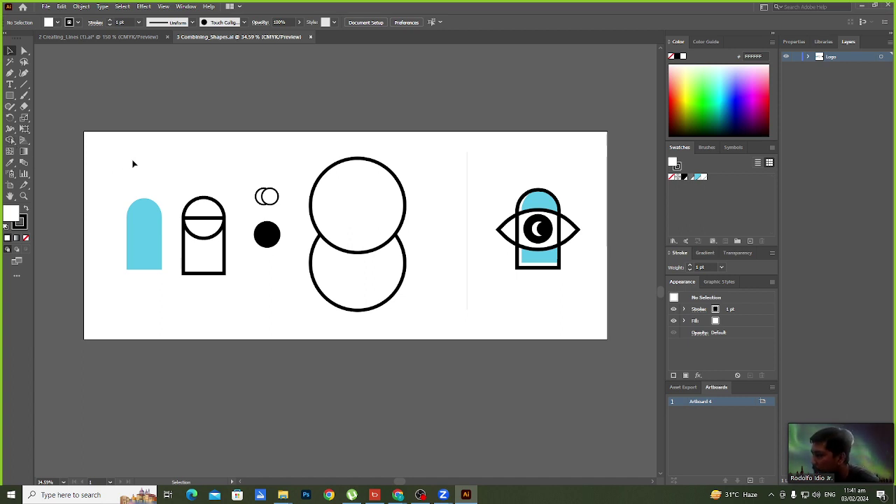
pyautogui.click(161, 244)
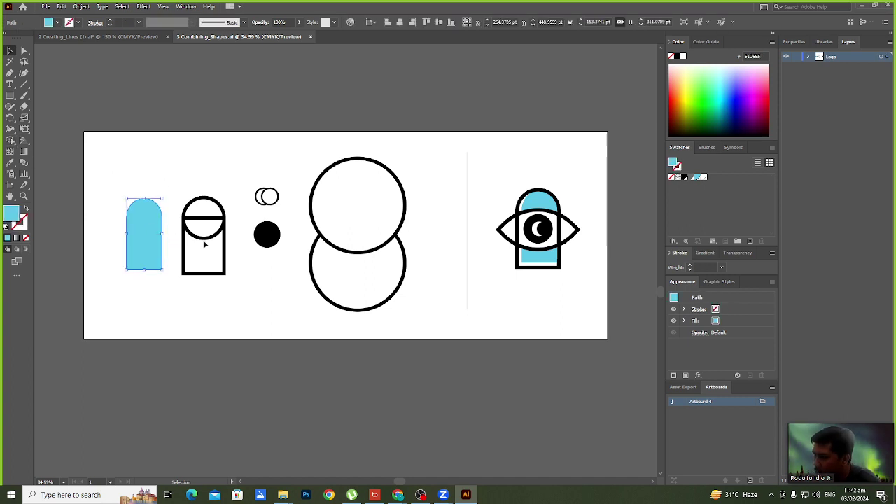
pyautogui.click(502, 282)
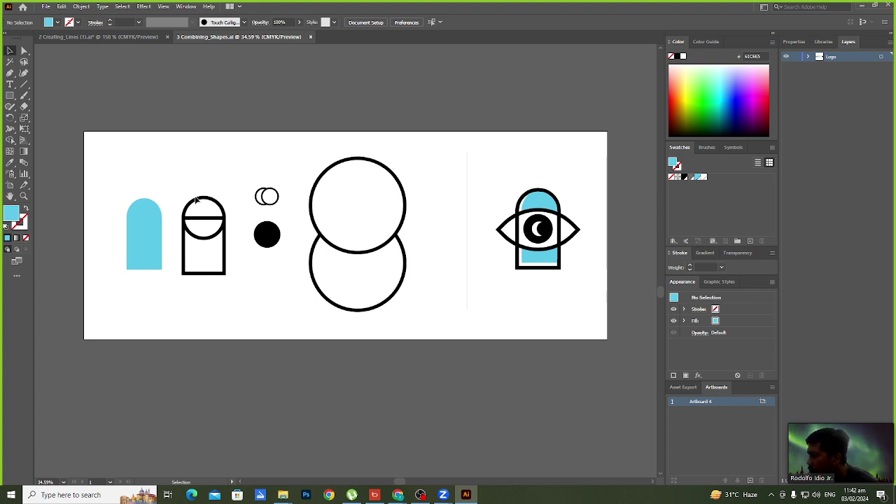
pyautogui.moveTo(184, 219); pyautogui.dragTo(237, 293)
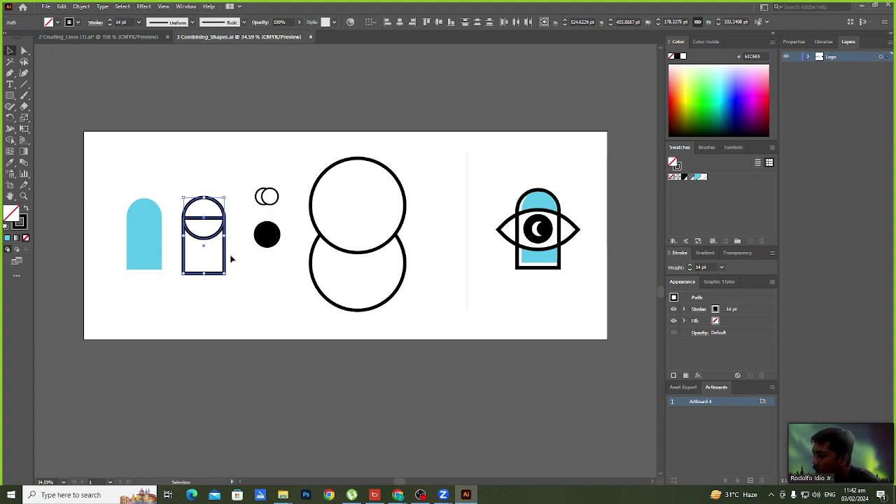
pyautogui.click(10, 142)
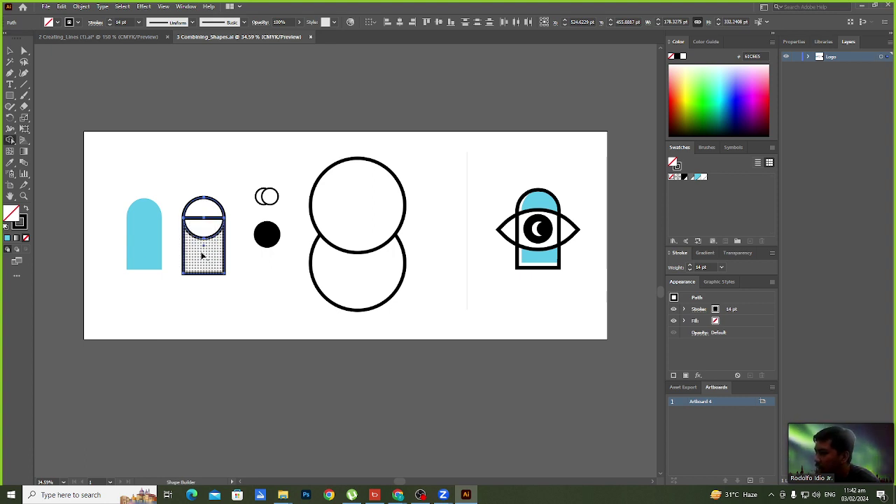
pyautogui.moveTo(200, 259); pyautogui.dragTo(202, 211)
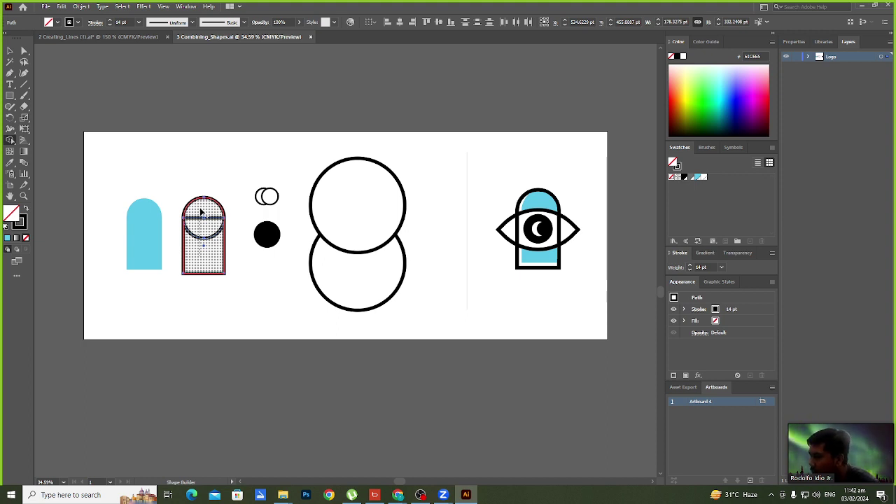
pyautogui.moveTo(201, 211); pyautogui.dragTo(202, 210)
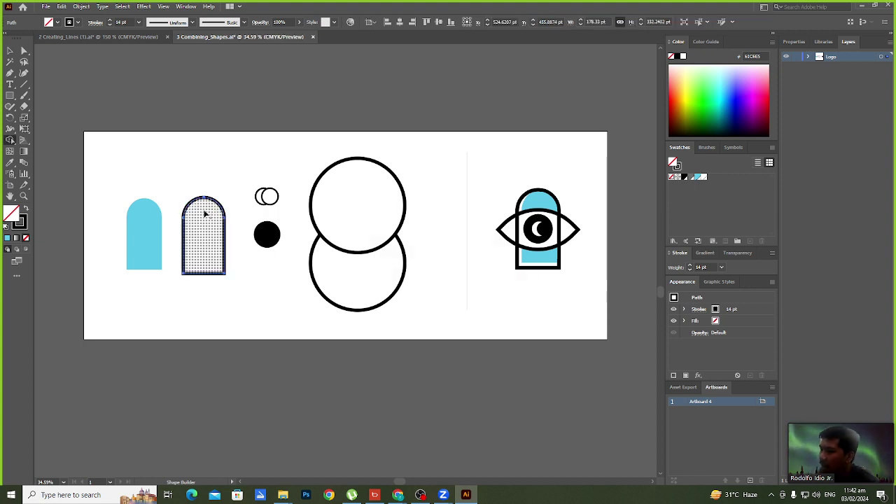
# - Move the blue arch into the black arch outline, slightly offset to the right
pyautogui.press('v')
pyautogui.moveTo(146, 233); pyautogui.dragTo(211, 235)
pyautogui.click(223, 260)
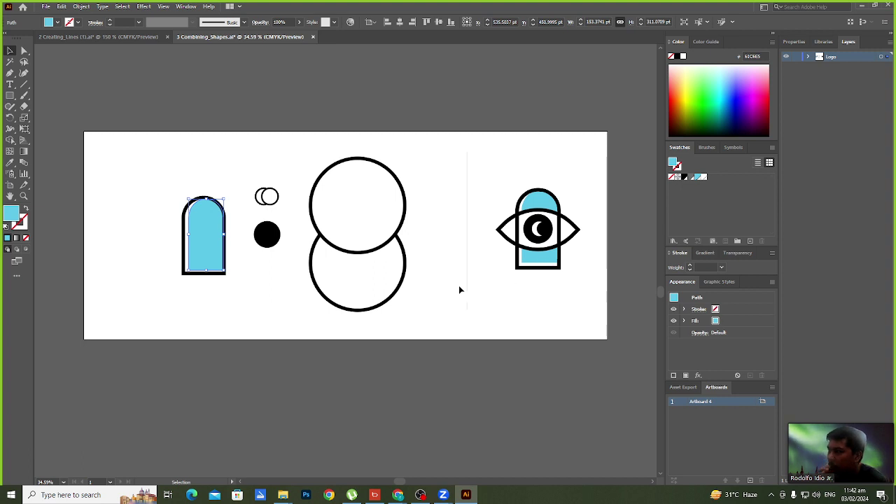
# - Cut the two small overlapping circles down to a crescent moon by removing the right-hand areas with the Shape Builder tool
pyautogui.click(273, 197)
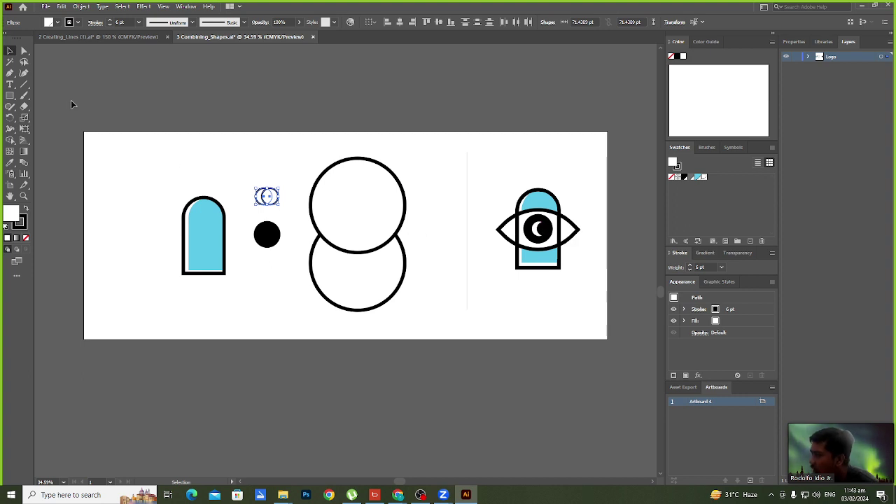
pyautogui.click(10, 140)
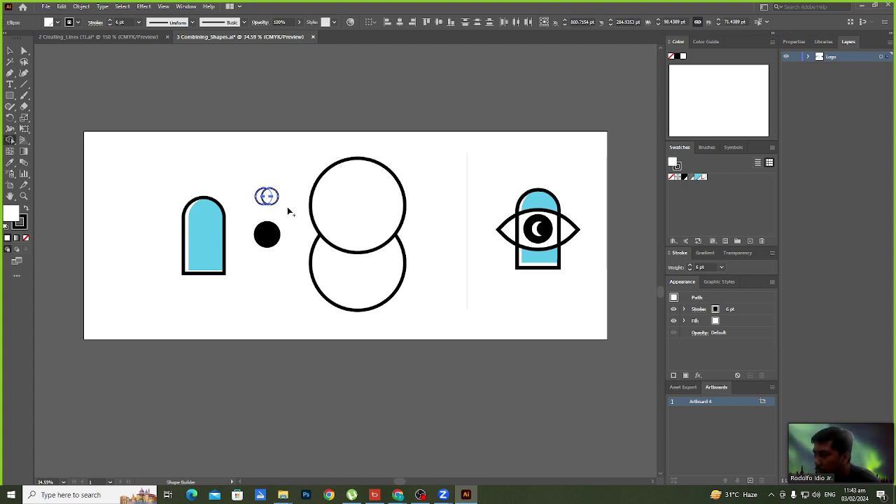
pyautogui.scroll(2, 276, 198)
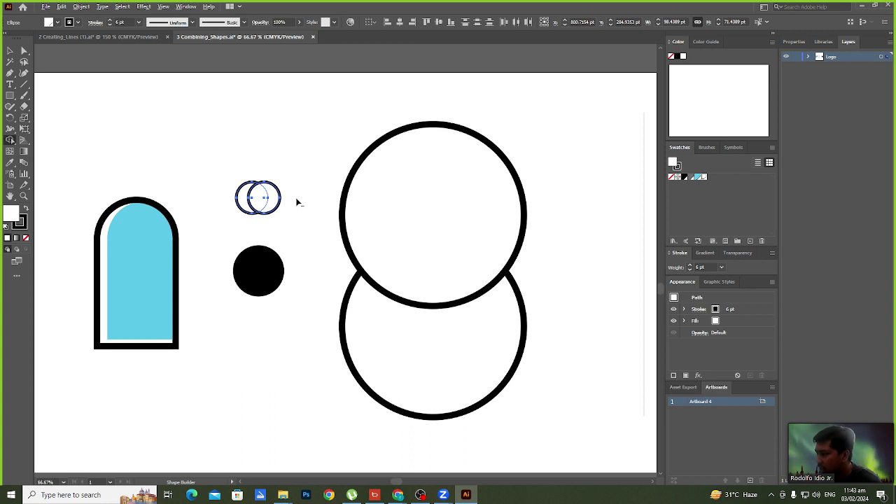
pyautogui.moveTo(297, 202); pyautogui.dragTo(263, 201)
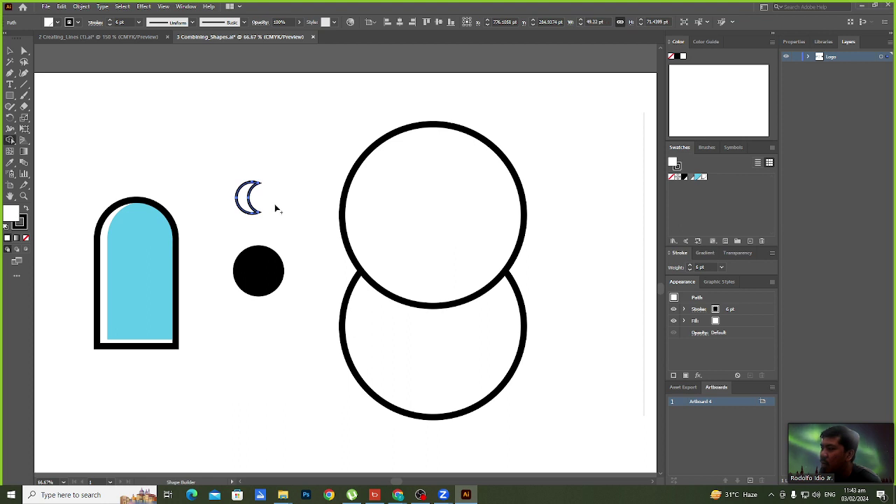
pyautogui.press('v')
pyautogui.click(265, 214)
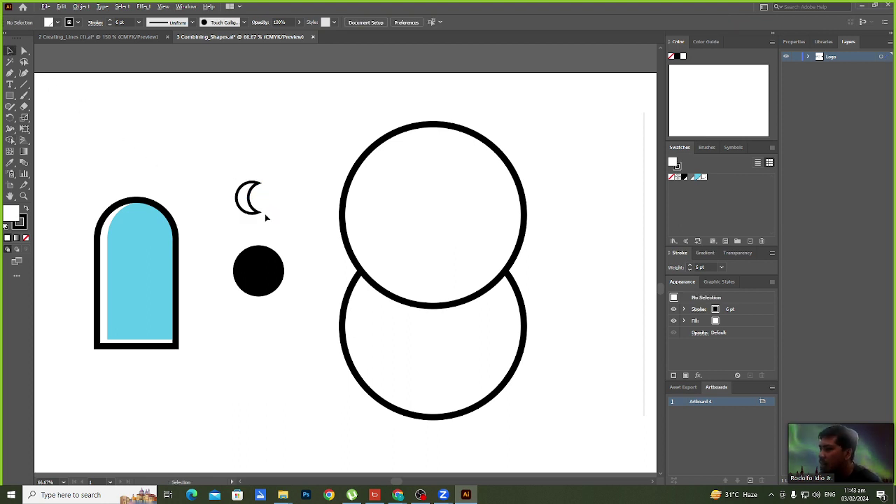
# - Place the black circle on the middle of the blue arch with the crescent moon centred on top of it
pyautogui.scroll(-2, 264, 214)
pyautogui.scroll(-1, 267, 214)
pyautogui.scroll(1, 270, 217)
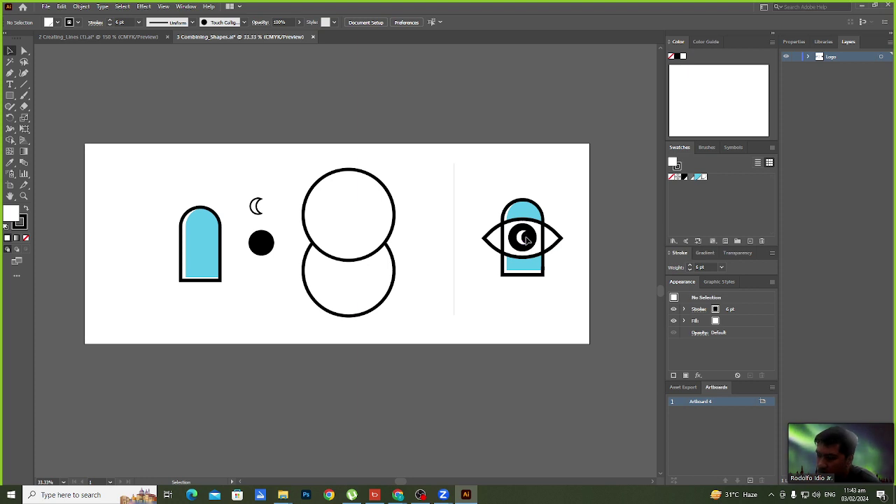
pyautogui.moveTo(257, 205); pyautogui.dragTo(206, 254)
pyautogui.keyDown('shift'); pyautogui.click(258, 255); pyautogui.keyUp('shift')
pyautogui.click(265, 187)
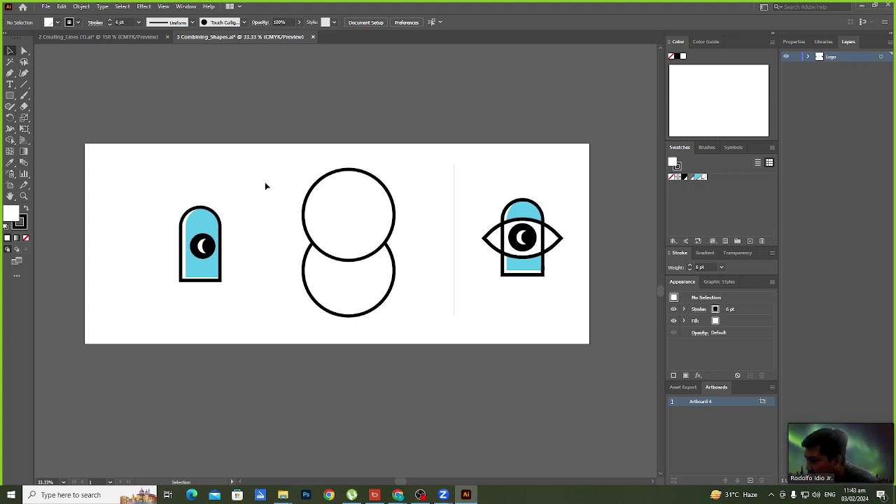
# - Remove the non-overlapping parts of the two large circles with the Shape Builder tool, keeping only the eye-shaped overlap
pyautogui.moveTo(306, 212); pyautogui.dragTo(427, 347)
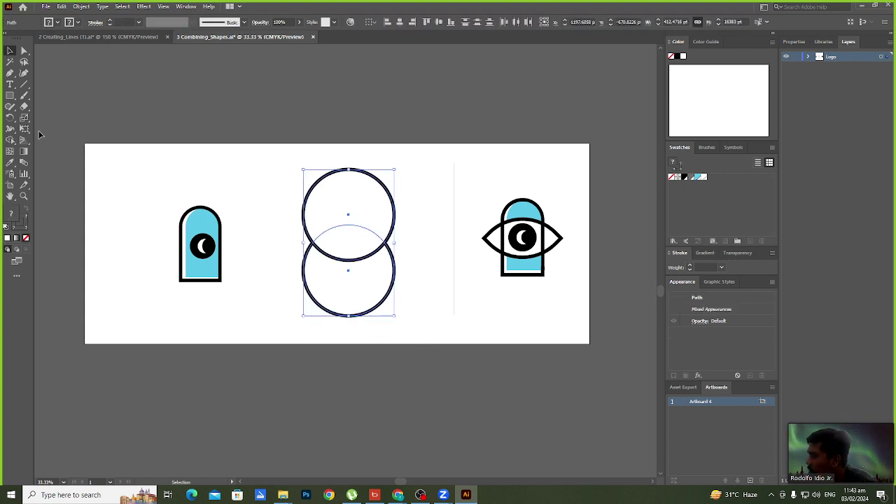
pyautogui.click(10, 140)
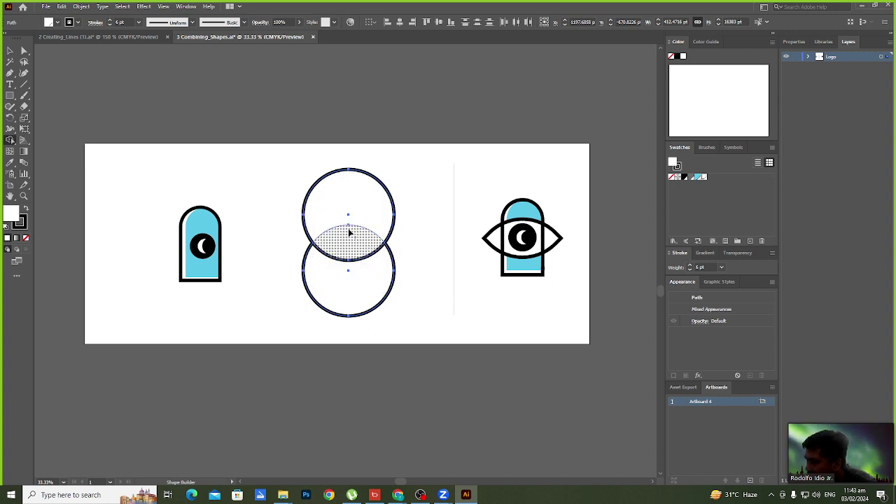
pyautogui.click(342, 252)
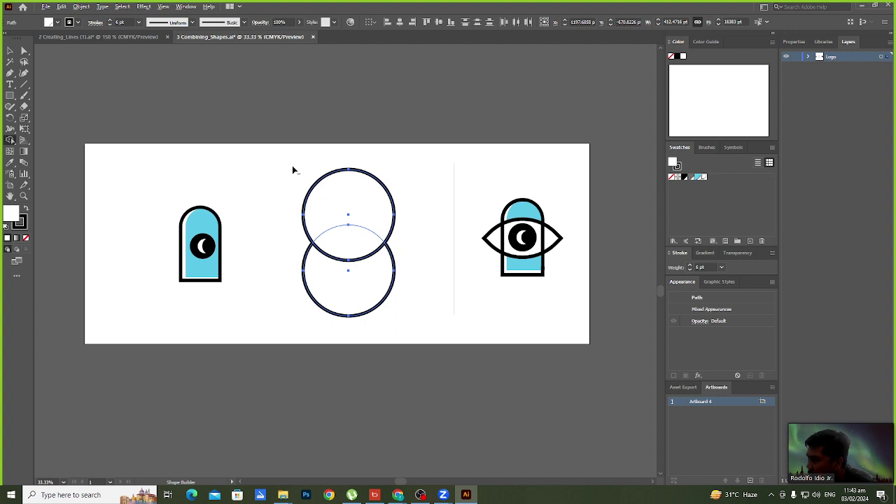
pyautogui.moveTo(292, 165); pyautogui.dragTo(330, 194)
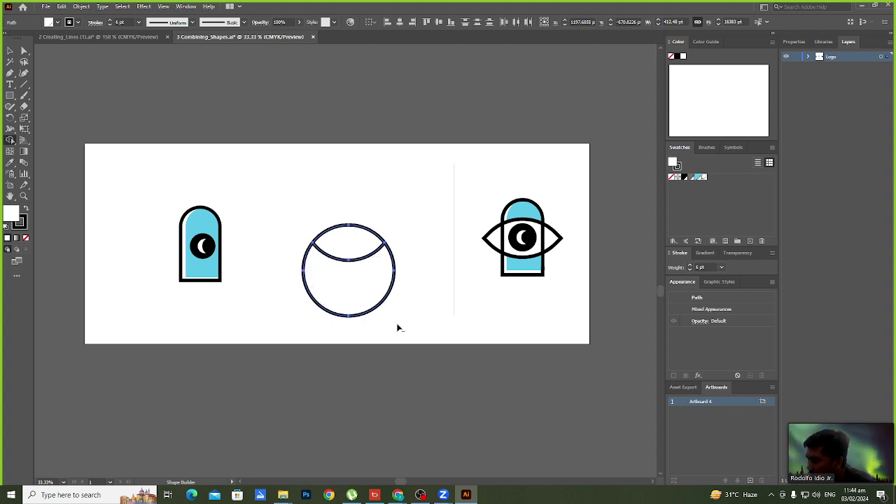
pyautogui.moveTo(396, 323)
pyautogui.mouseDown()
pyautogui.moveTo(359, 294)
pyautogui.moveTo(361, 300)
pyautogui.mouseUp()
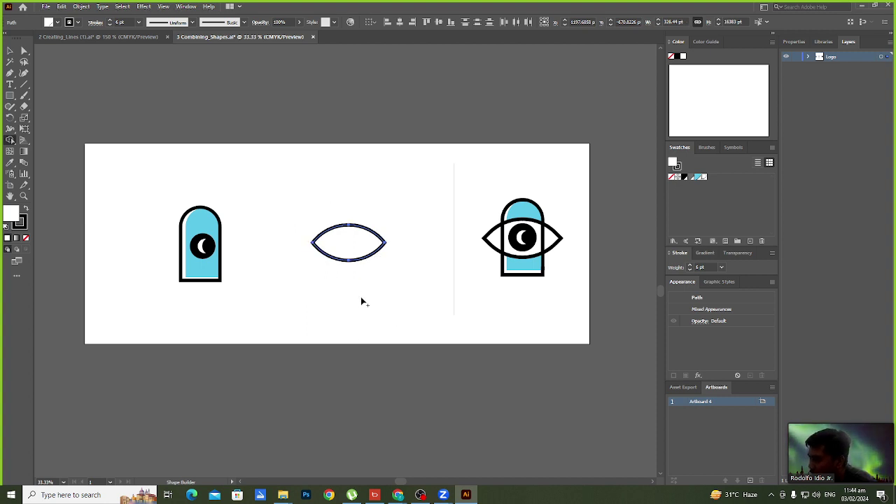
# - Move the eye outline onto the arch, centred around the black circle and moon
pyautogui.click(10, 51)
pyautogui.moveTo(369, 241); pyautogui.dragTo(221, 243)
pyautogui.click(284, 263)
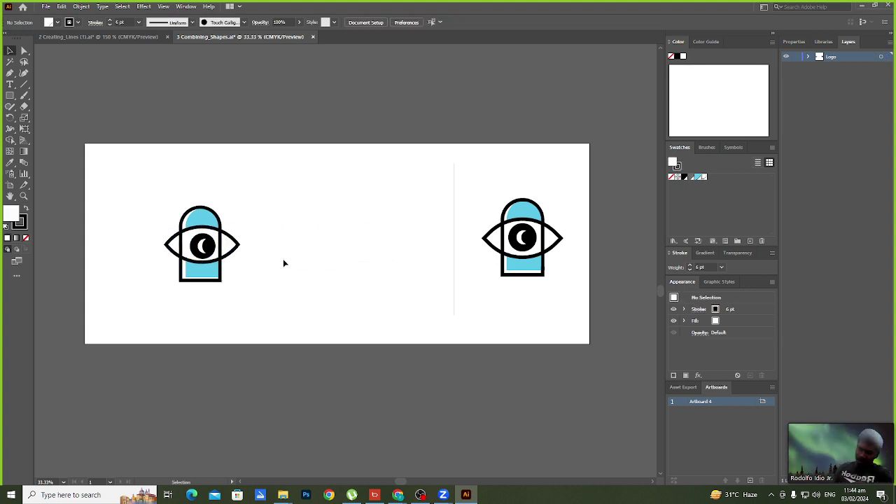
# - Start saving a copy of 3 Combining_Shapes and cancel the save
pyautogui.hotkey('ctrl', 'shift', 's')
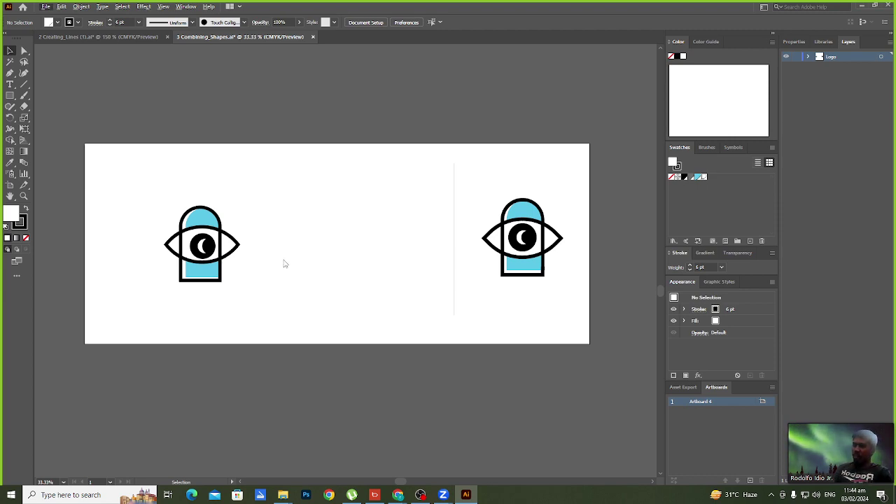
pyautogui.click(428, 283)
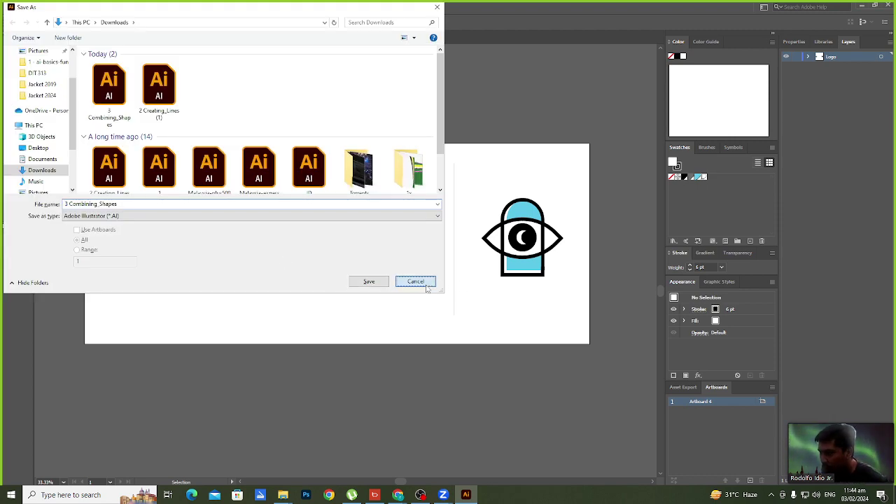
# - Switch to Chrome, close the 3 Combining_Shapes.ai previews and open 2 Pencil_Tool.ai from the Paths material in the DIT 313 classwork
pyautogui.moveTo(398, 493)
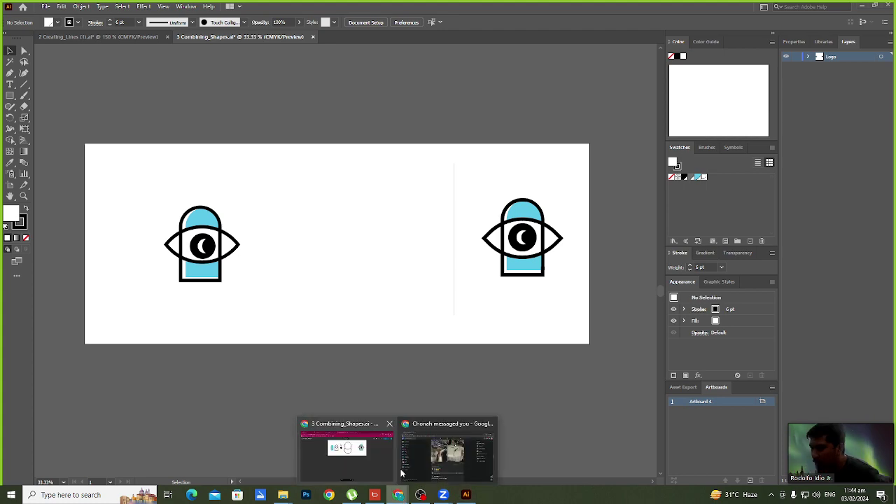
pyautogui.click(379, 459)
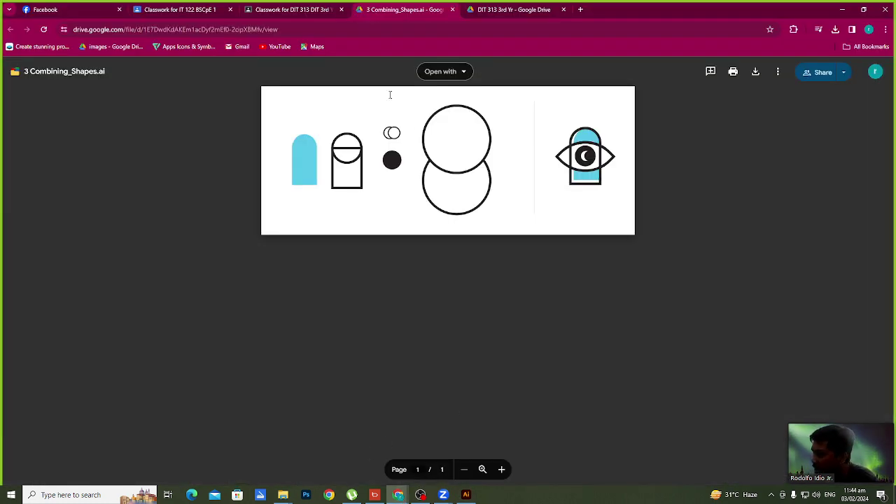
pyautogui.click(452, 9)
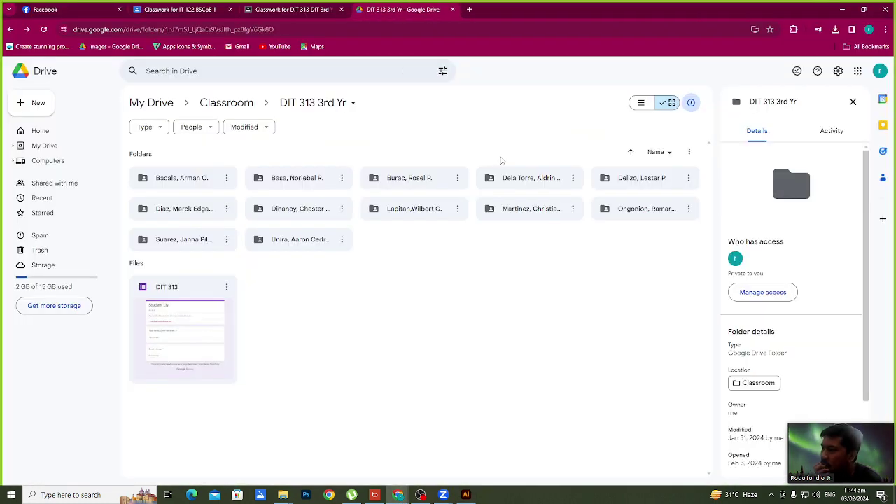
pyautogui.click(310, 12)
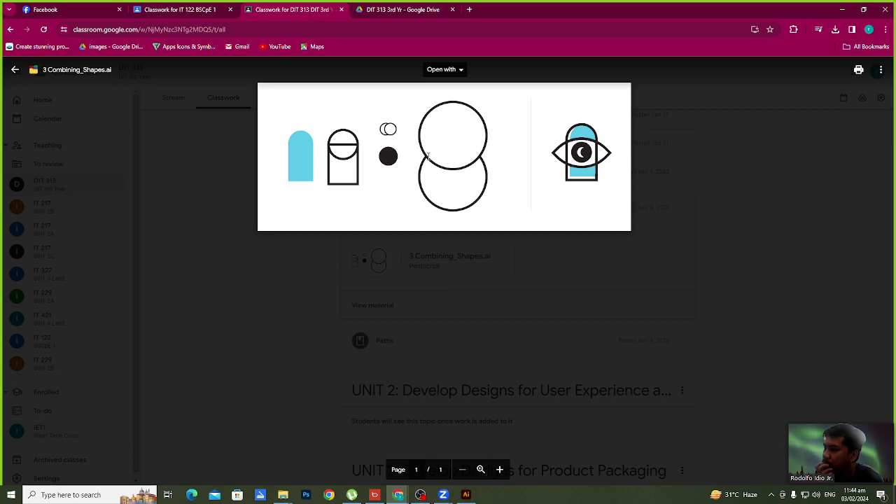
pyautogui.click(16, 68)
pyautogui.scroll(-2, 474, 255)
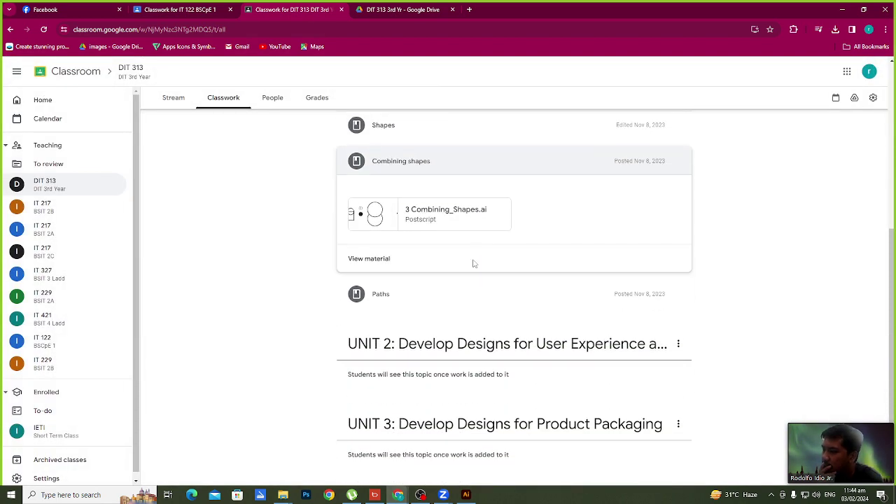
pyautogui.click(371, 303)
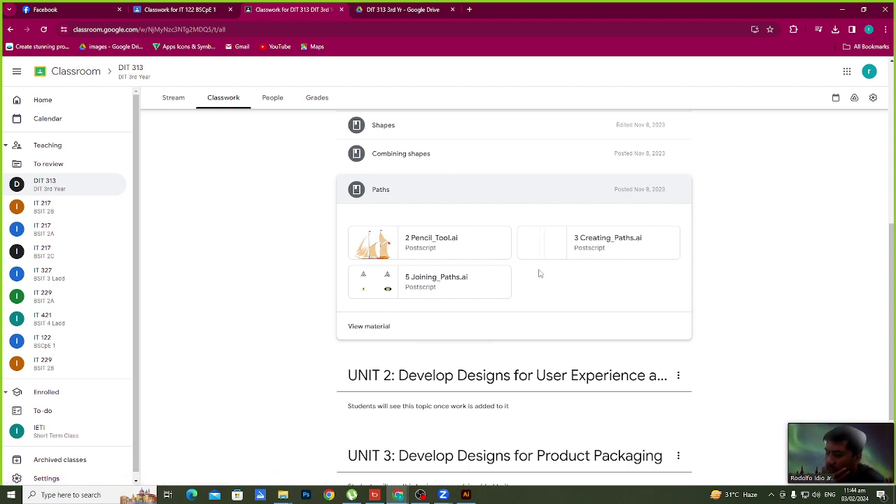
pyautogui.click(434, 239)
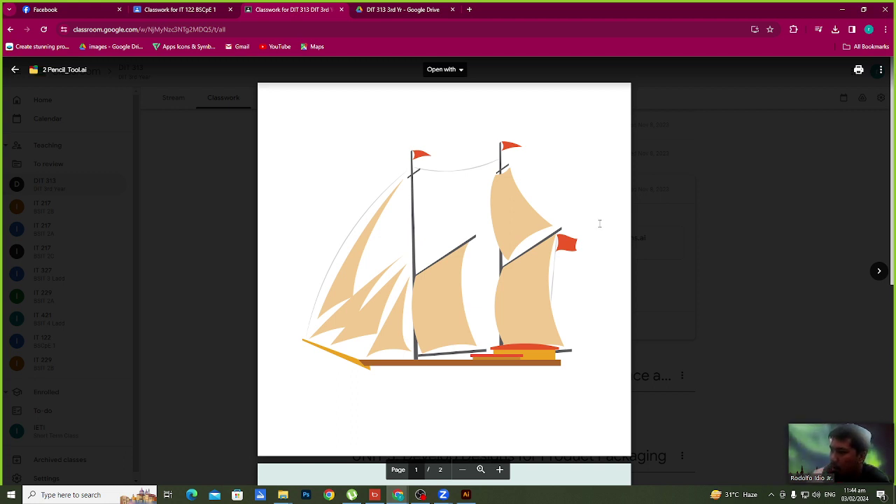
# - Look through the pages of 2 Pencil_Tool.ai and open its preview in a separate browser tab
pyautogui.scroll(-6, 599, 223)
pyautogui.scroll(5, 599, 224)
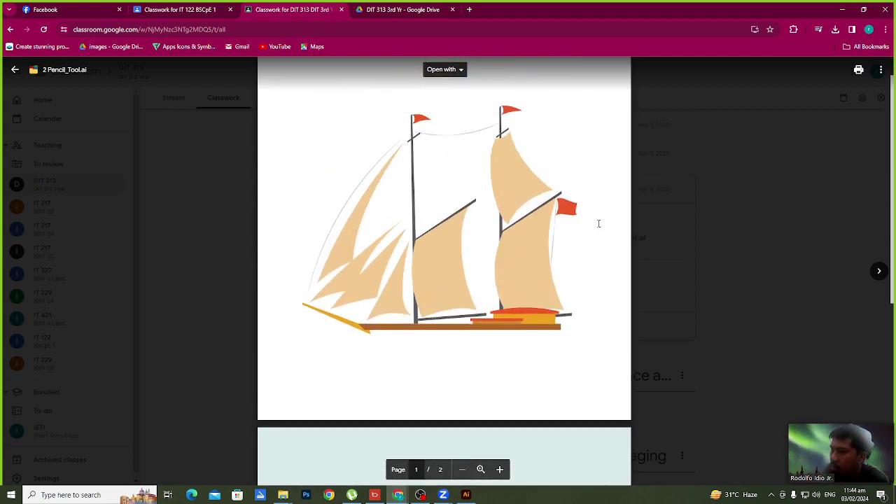
pyautogui.click(880, 70)
pyautogui.click(830, 117)
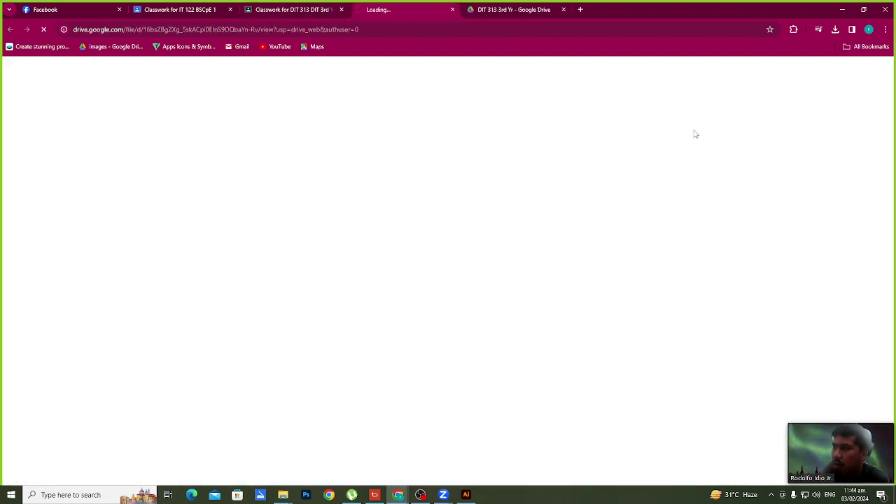